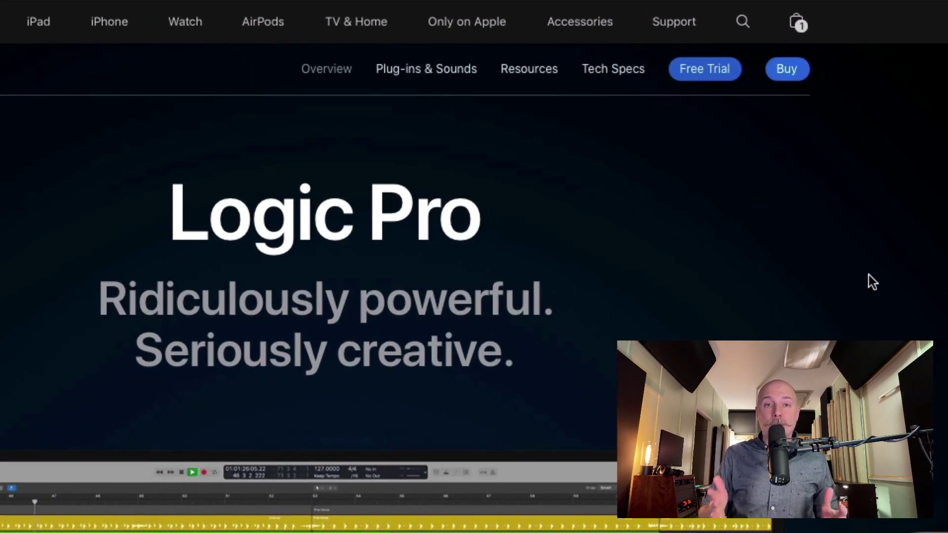
Go to the Free Trial page on apple.com and download the 90-day Logic Pro trial.
{"action": "left_click", "coordinate": [719, 74]}
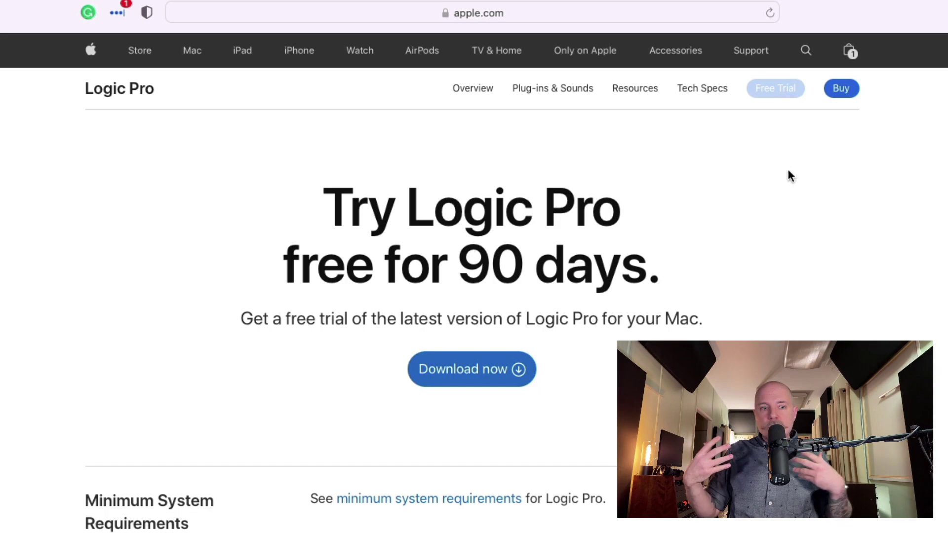
{"action": "left_click", "coordinate": [471, 374]}
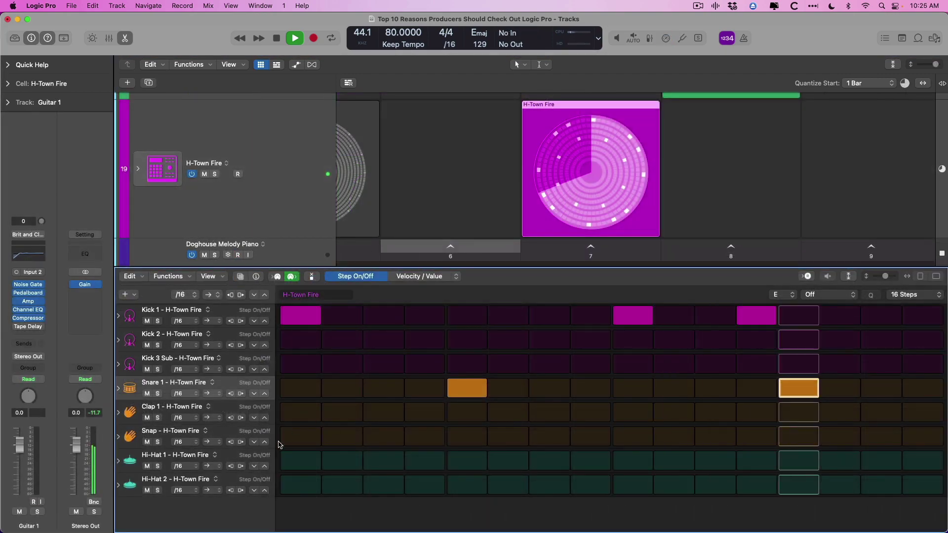
Turn on every Hi-Hat 1 step, then launch the Hats/Shaker and Sum 23 loops.
{"action": "left_click_drag", "start_coordinate": [291, 466], "coordinate": [884, 462]}
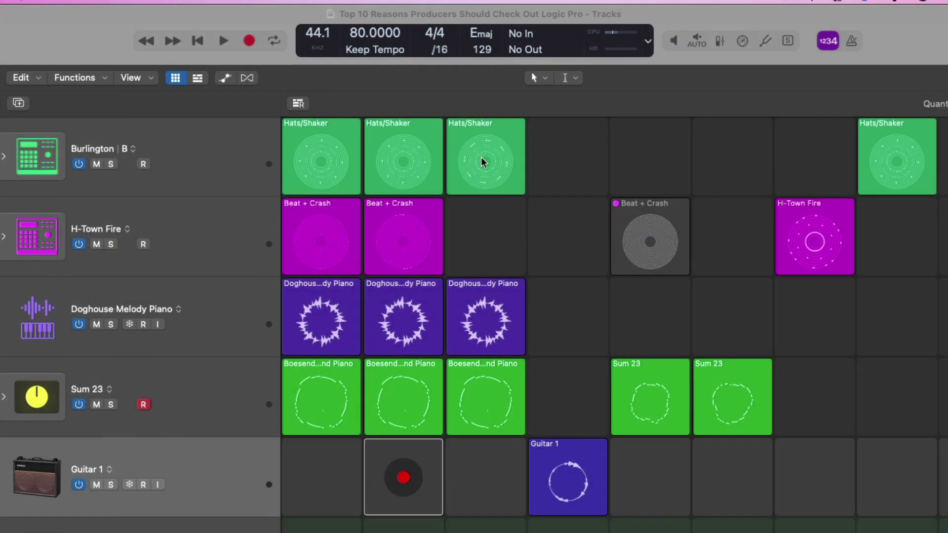
{"action": "left_click", "coordinate": [482, 161]}
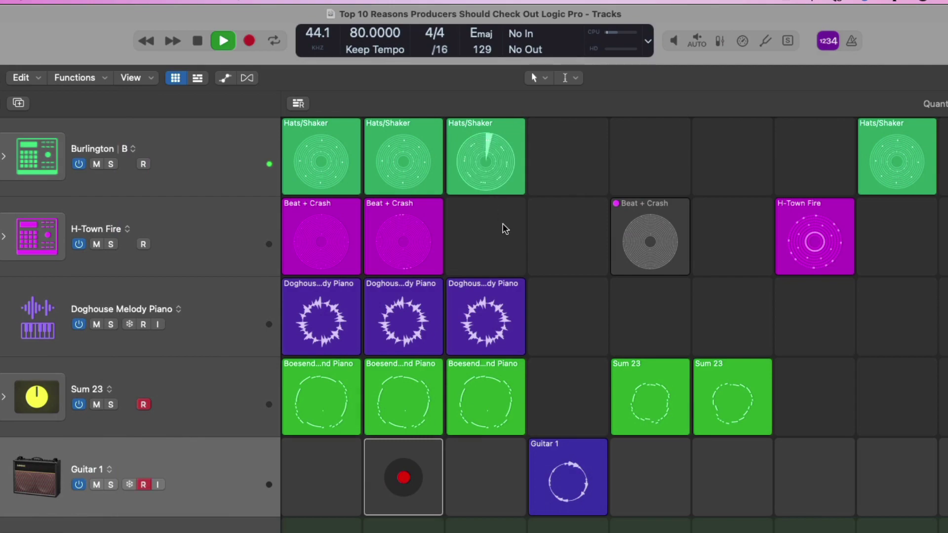
{"action": "left_click", "coordinate": [650, 401]}
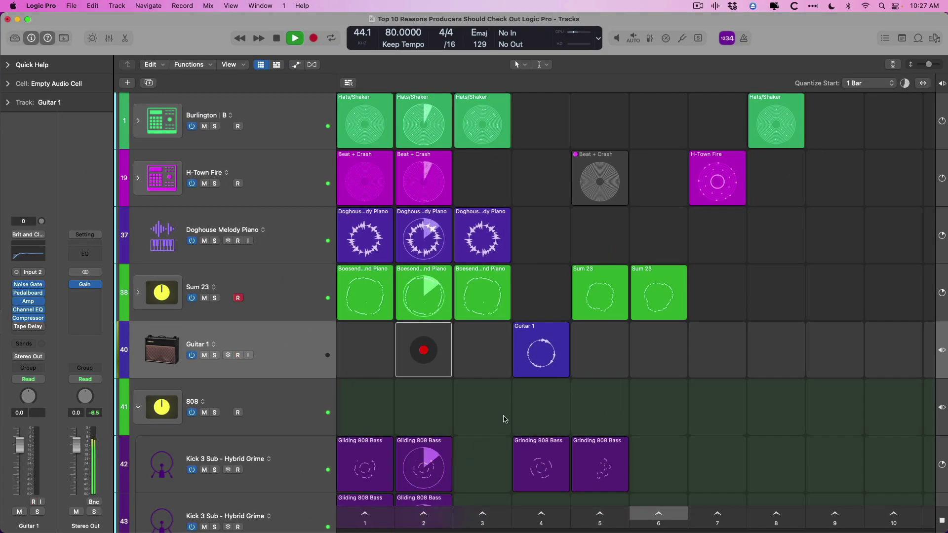
Switch to Grinding 808 Bass, record scene 2 as a performance, and view it as track regions.
{"action": "scroll", "coordinate": [560, 421], "scroll_direction": "down", "scroll_amount": 1}
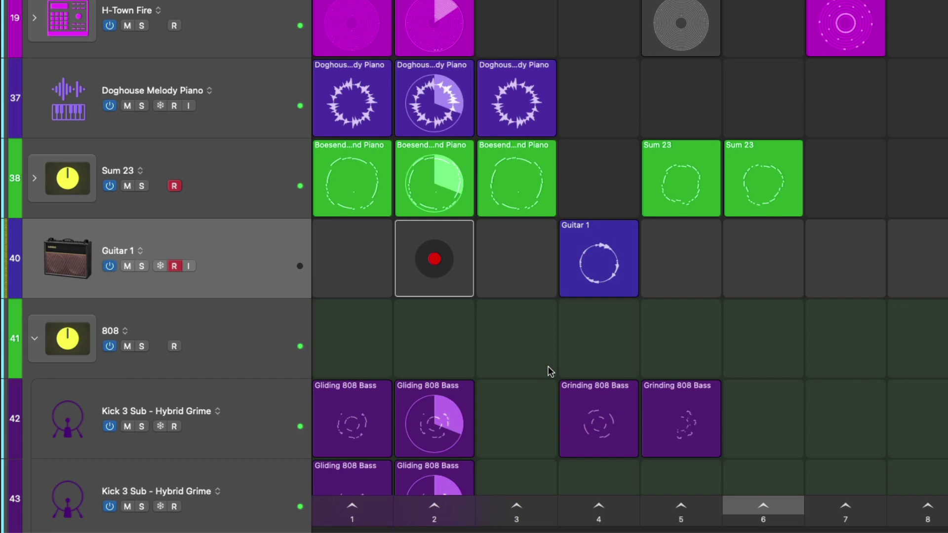
{"action": "left_click", "coordinate": [599, 424]}
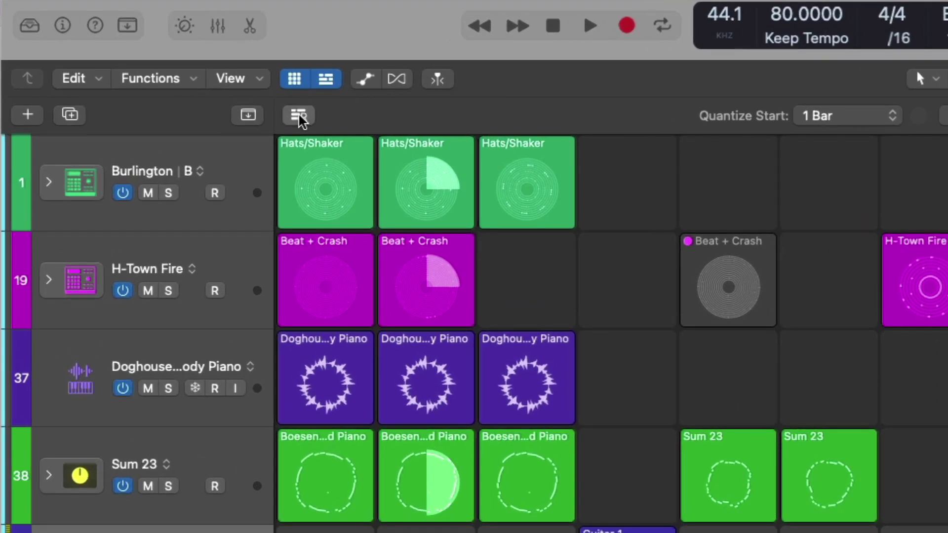
{"action": "left_click", "coordinate": [300, 116]}
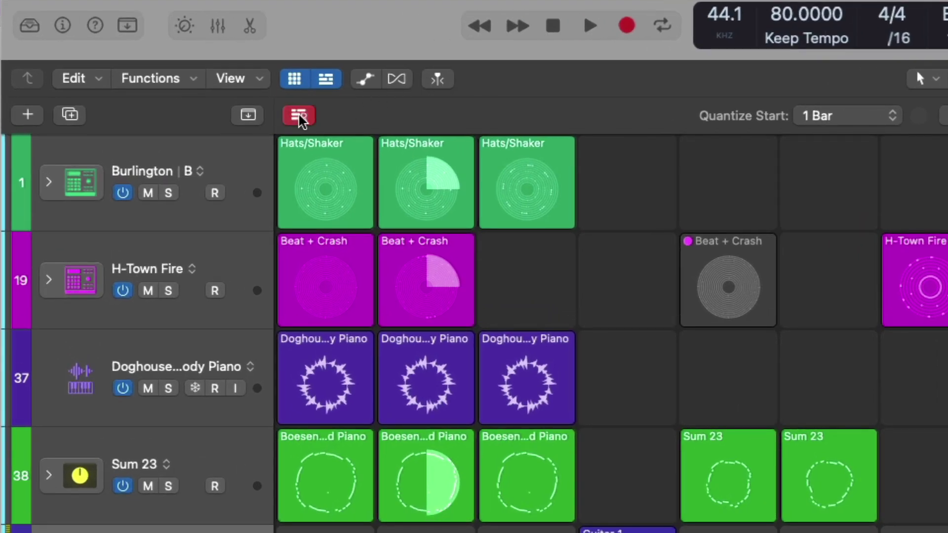
{"action": "left_click", "coordinate": [626, 25]}
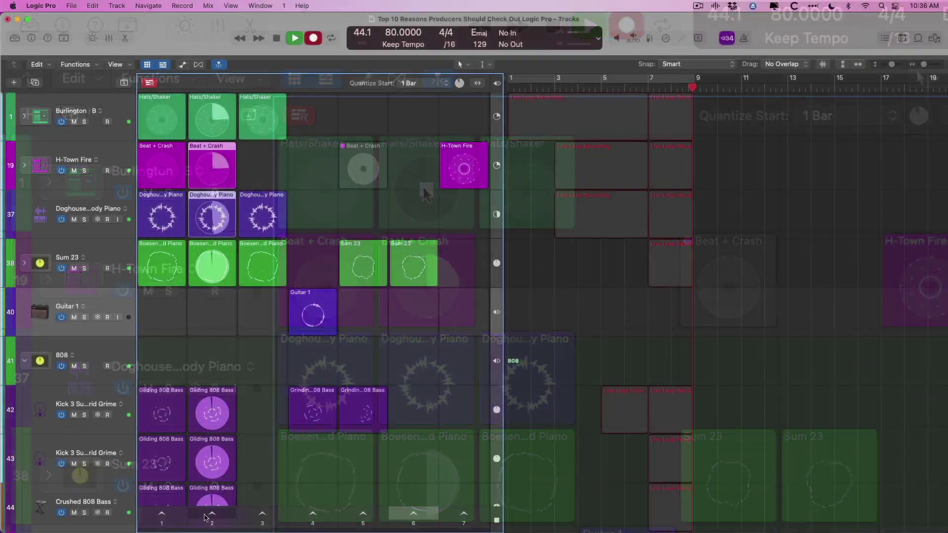
{"action": "left_click", "coordinate": [206, 517]}
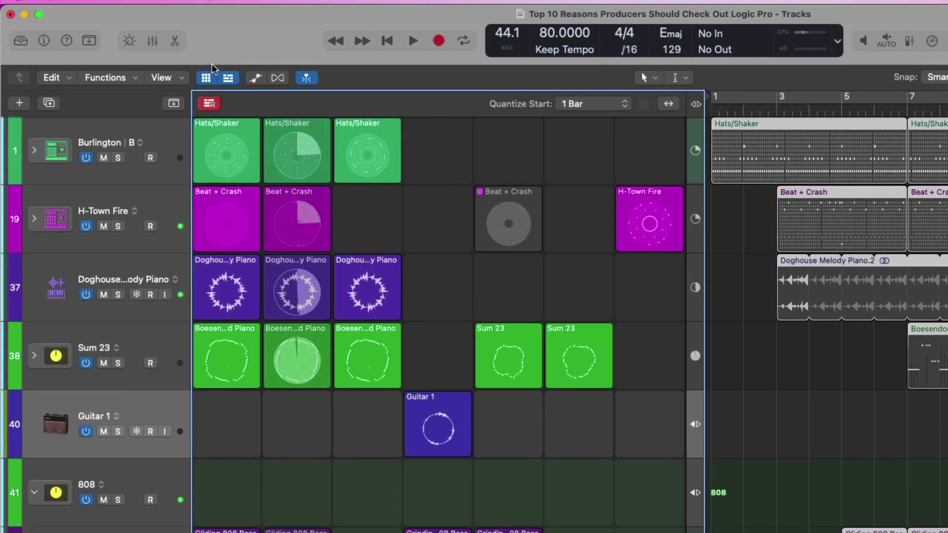
{"action": "left_click", "coordinate": [206, 78]}
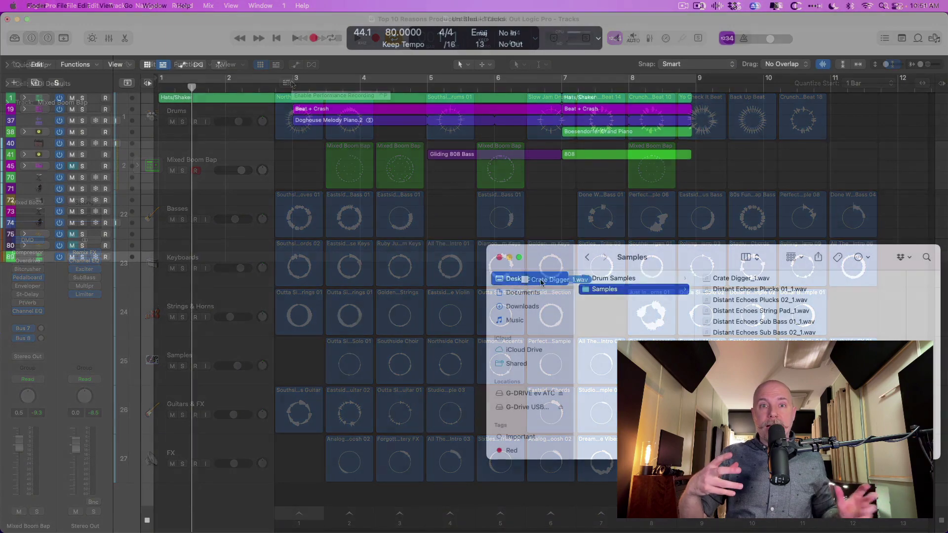
Drop Crate Digger_1.wav from Finder onto a new Quick Sampler (Original) track.
{"action": "left_click_drag", "start_coordinate": [541, 282], "coordinate": [119, 313]}
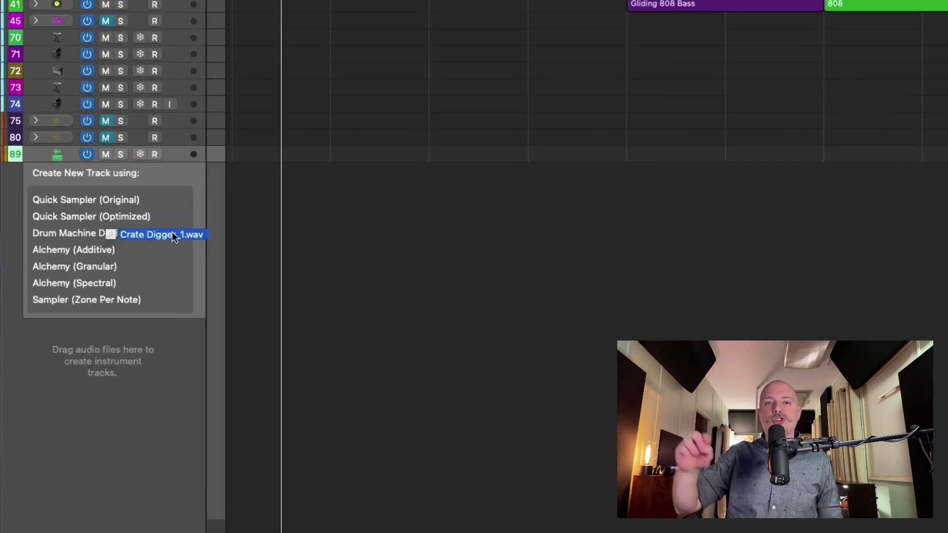
{"action": "left_click_drag", "start_coordinate": [172, 234], "coordinate": [177, 190]}
{"action": "left_click_drag", "start_coordinate": [239, 85], "coordinate": [239, 86]}
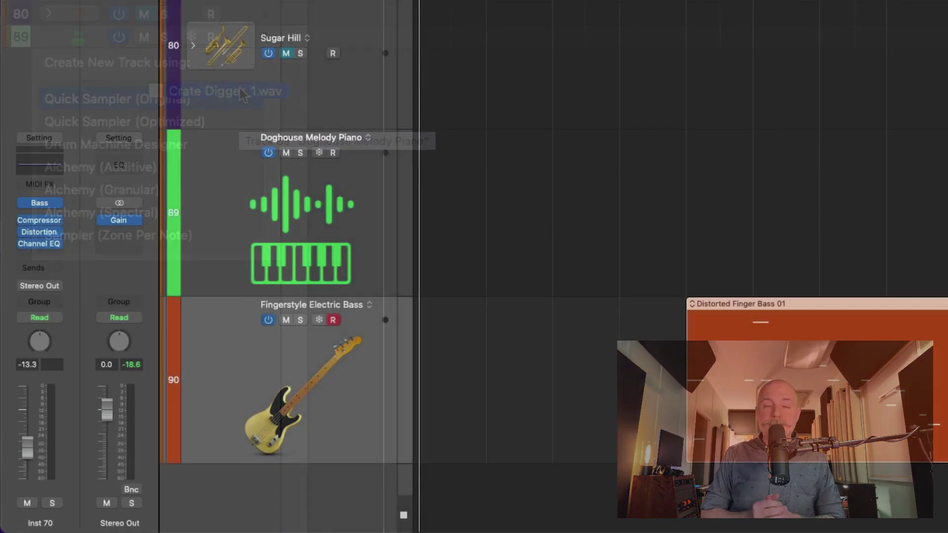
Make a Slice-mode Quick Sampler from the bass region and load the five vocal regions into Sampler (Optimized Map).
{"action": "left_click_drag", "start_coordinate": [917, 335], "coordinate": [313, 417]}
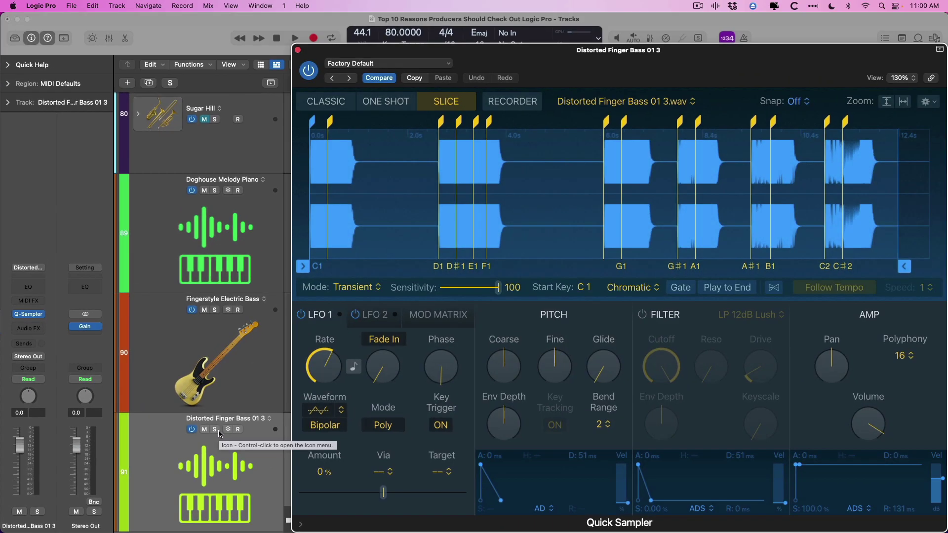
{"action": "scroll", "coordinate": [220, 429], "scroll_direction": "down", "scroll_amount": 2}
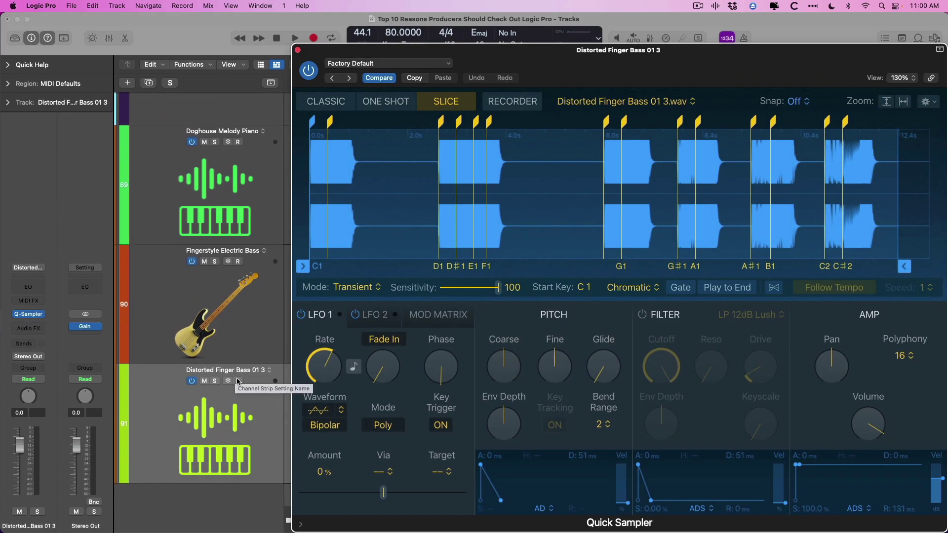
{"action": "left_click", "coordinate": [326, 101]}
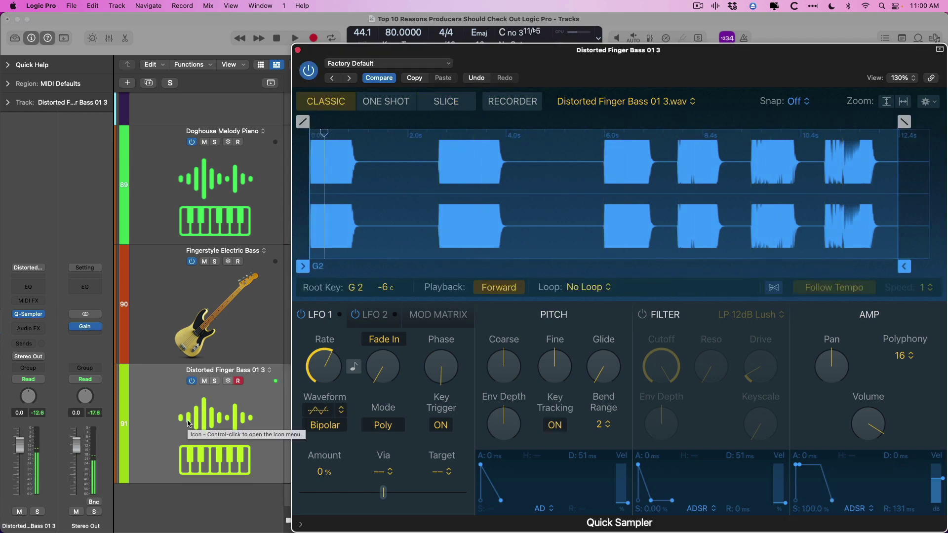
{"action": "key", "text": "super+z"}
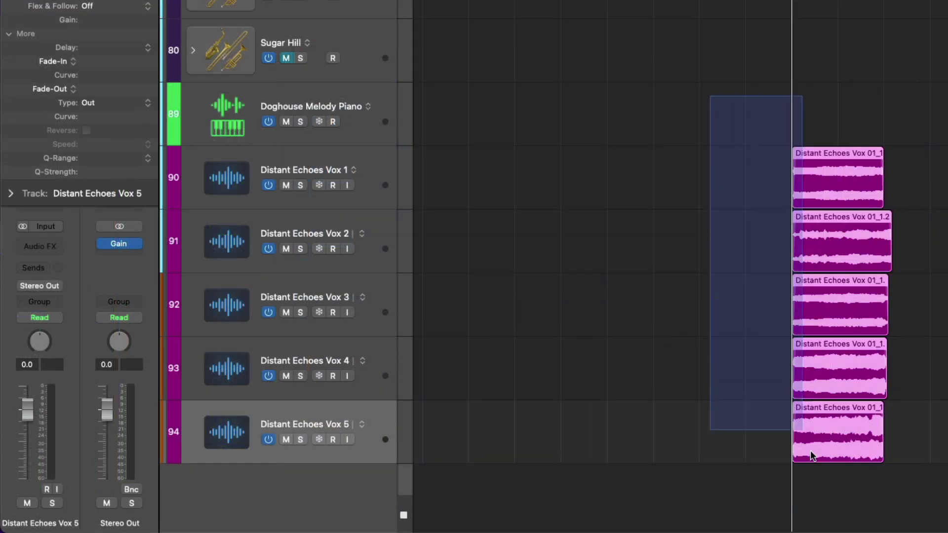
{"action": "left_click_drag", "start_coordinate": [832, 423], "coordinate": [363, 487]}
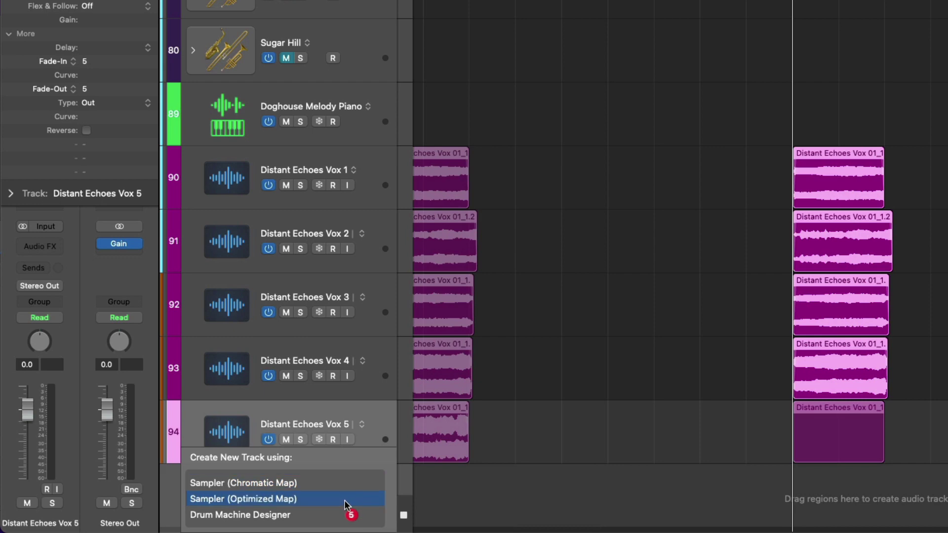
{"action": "left_click", "coordinate": [347, 504]}
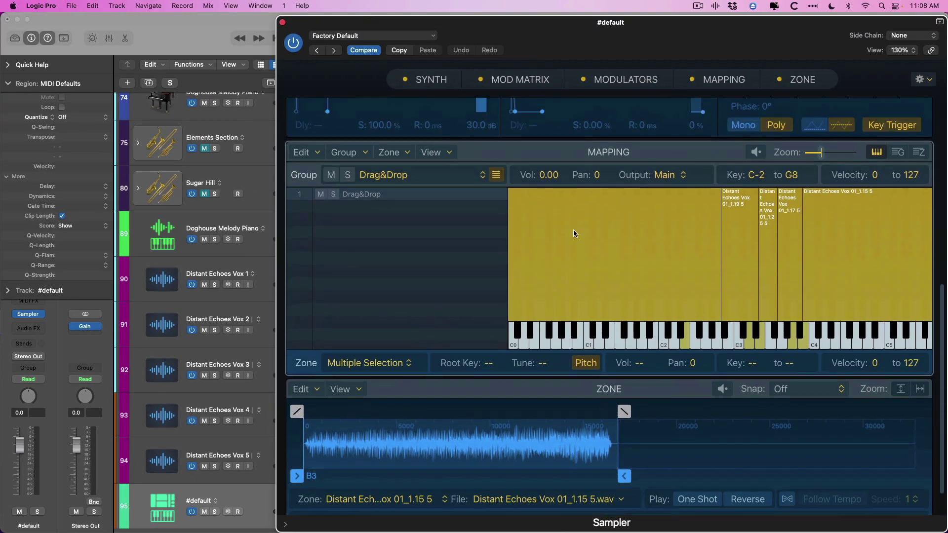
Select the E2 vocal zone, then slice Mathematical Operations Beat 4 into Drum Machine Designer and view pad #2.
{"action": "left_click", "coordinate": [578, 221]}
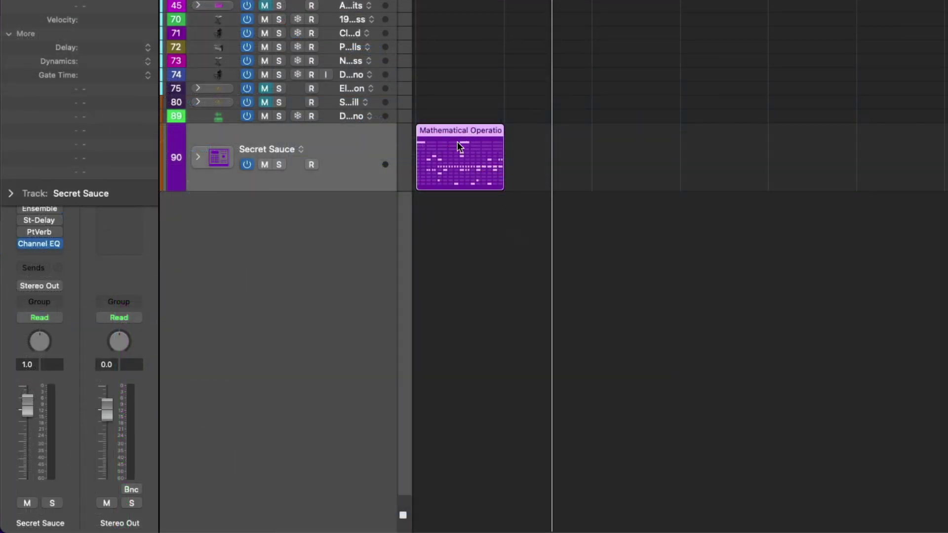
{"action": "left_click_drag", "start_coordinate": [457, 142], "coordinate": [374, 227]}
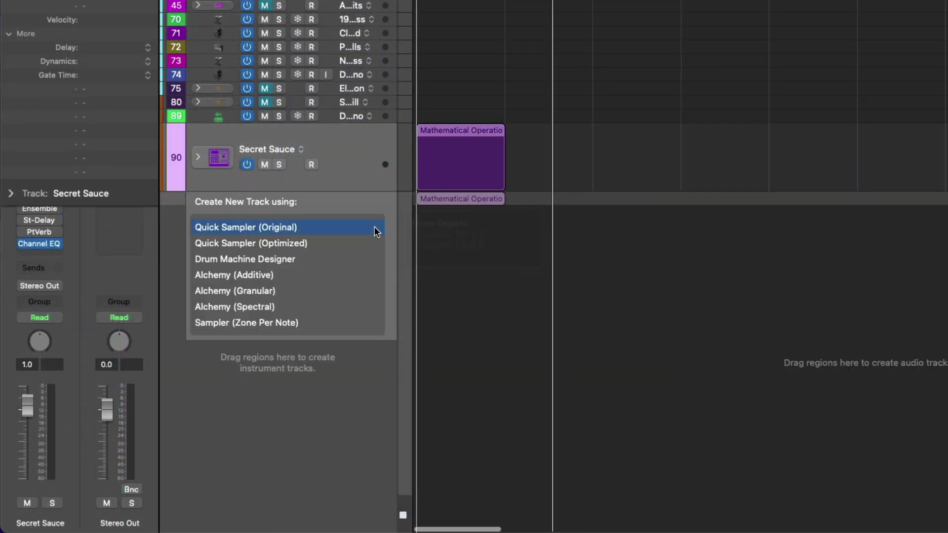
{"action": "left_click_drag", "start_coordinate": [352, 260], "coordinate": [349, 256]}
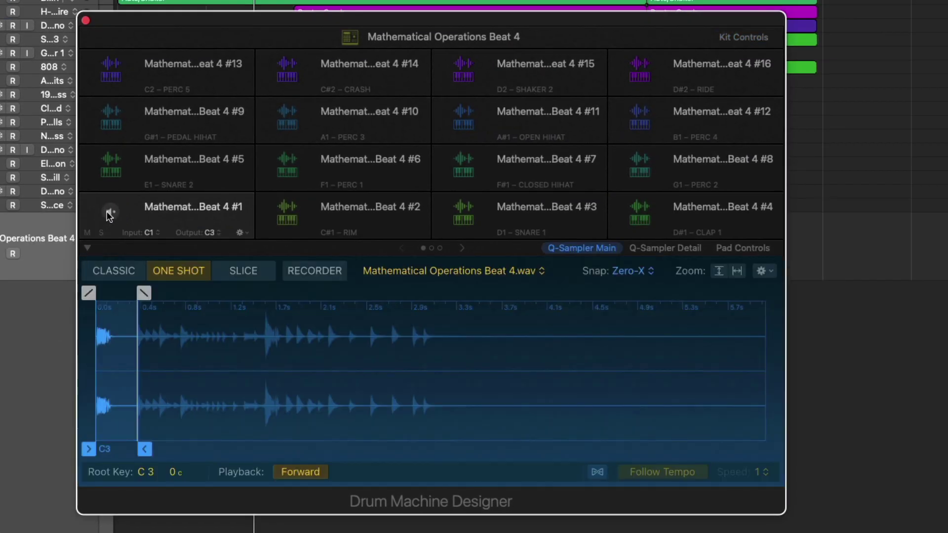
{"action": "left_click", "coordinate": [288, 209]}
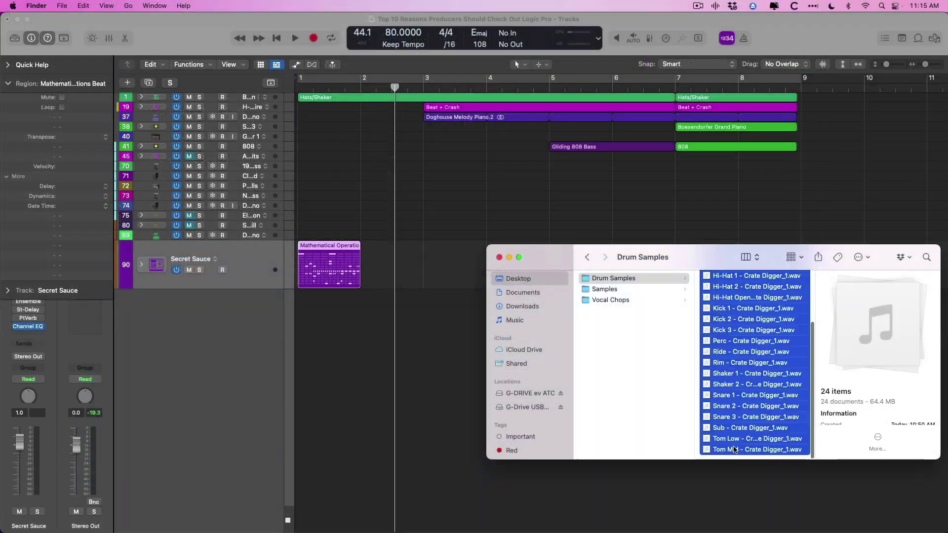
Drop the 24 Crate Digger samples into Drum Machine Designer and Malibu Chill Layers 02 onto Alchemy (Granular).
{"action": "left_click_drag", "start_coordinate": [733, 379], "coordinate": [237, 386]}
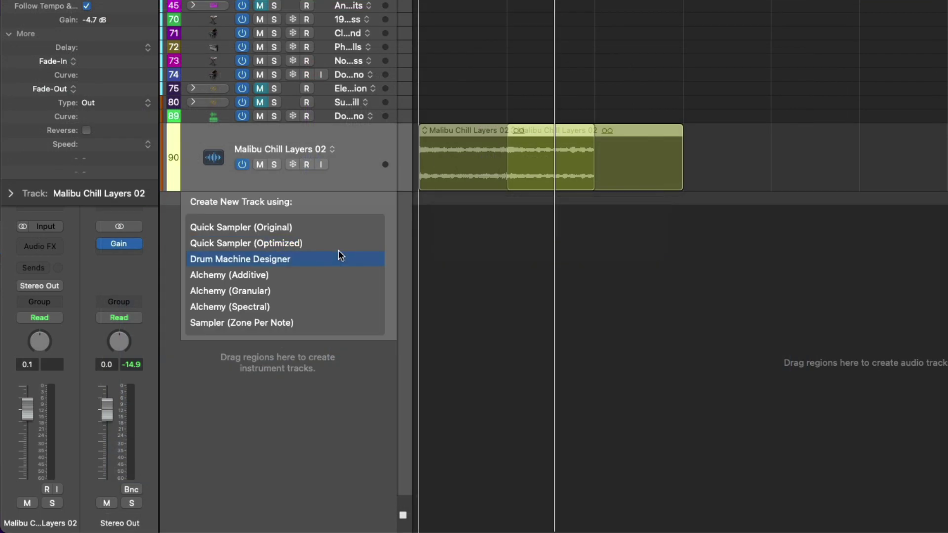
{"action": "left_click_drag", "start_coordinate": [339, 250], "coordinate": [318, 306]}
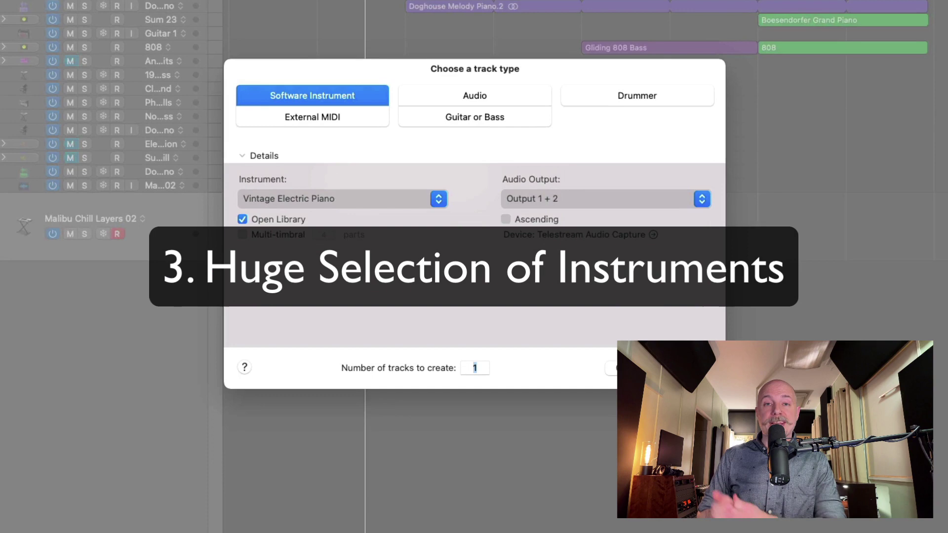
Load Alchemy and audition the Epic Synth, Metallic Swell, Dark Arp, Bright Arp and Motion Pad snapshots.
{"action": "left_click", "coordinate": [444, 200]}
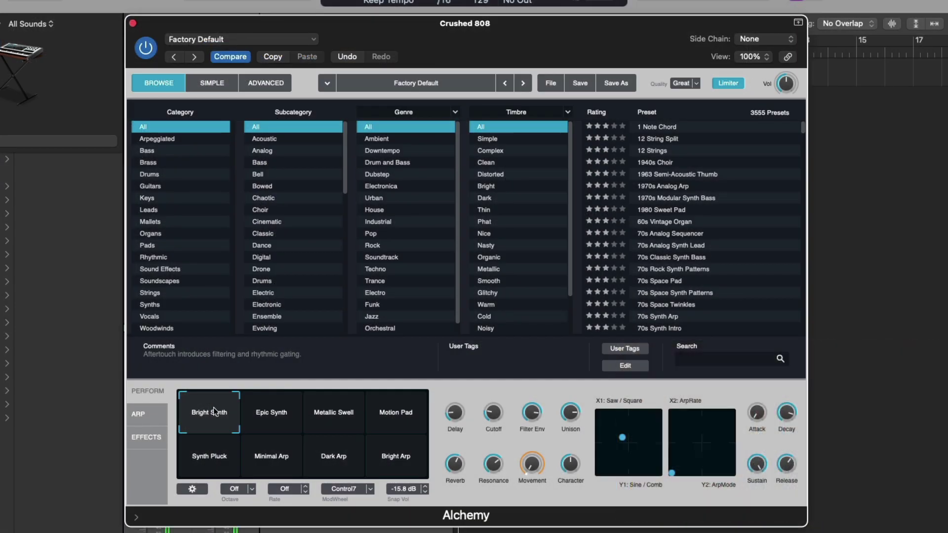
{"action": "left_click", "coordinate": [284, 419]}
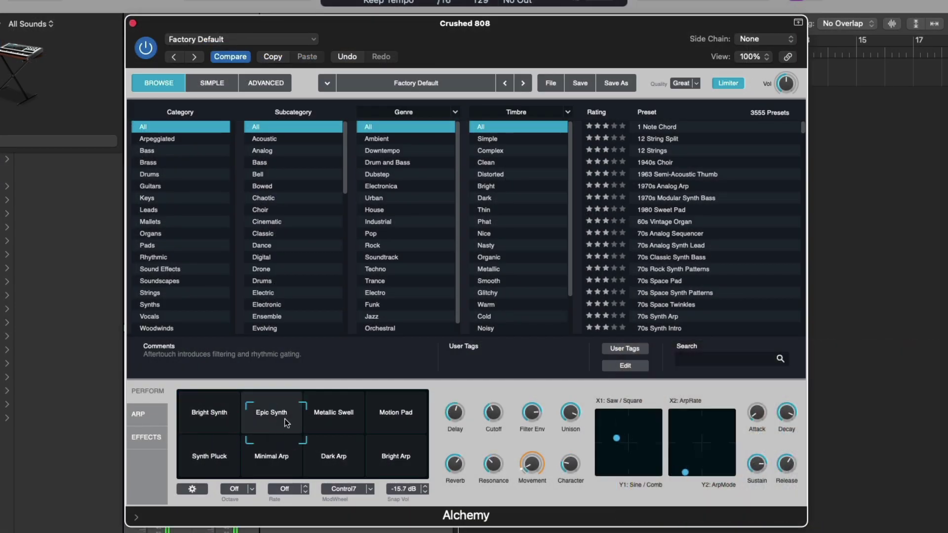
{"action": "left_click", "coordinate": [316, 418]}
{"action": "left_click", "coordinate": [348, 453]}
{"action": "left_click", "coordinate": [383, 445]}
{"action": "left_click", "coordinate": [400, 415]}
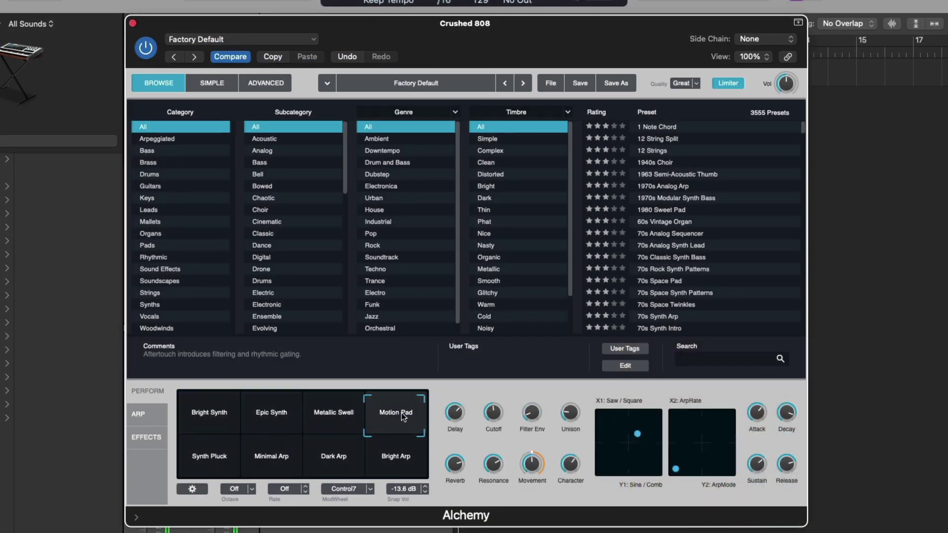
In Alchemy's advanced view, load the 12 Bar Blues Bass audio into Source B.
{"action": "left_click", "coordinate": [267, 83]}
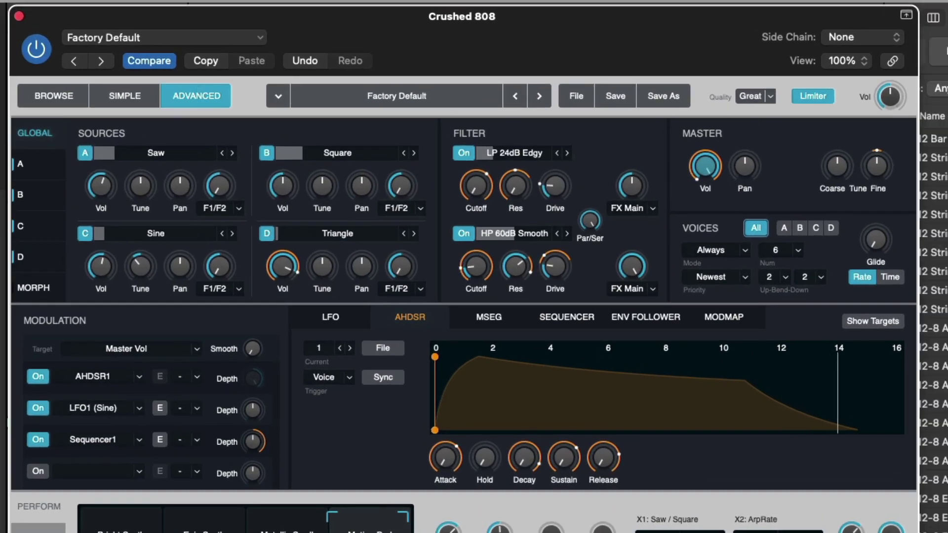
{"action": "left_click_drag", "start_coordinate": [934, 139], "coordinate": [386, 198]}
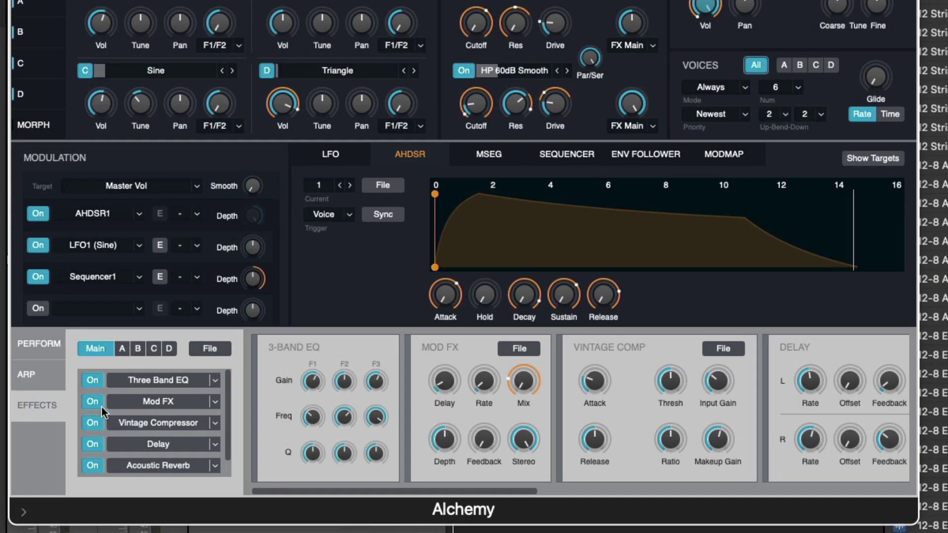
{"action": "scroll", "coordinate": [155, 407], "scroll_direction": "down", "scroll_amount": 1}
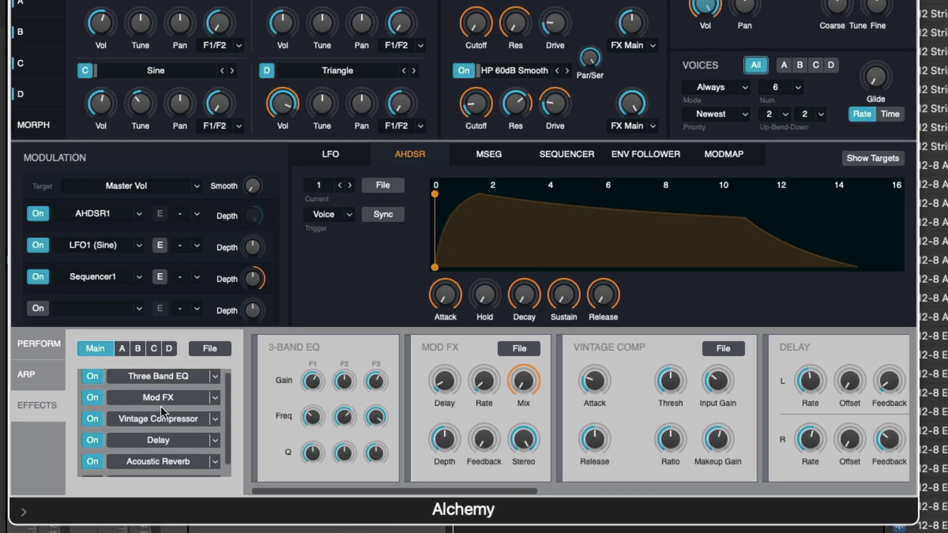
{"action": "scroll", "coordinate": [163, 407], "scroll_direction": "down", "scroll_amount": 1}
Target the Mod FX delay and arpeggiator rate with modulation, then paint on the spectrogram.
{"action": "left_click", "coordinate": [444, 380]}
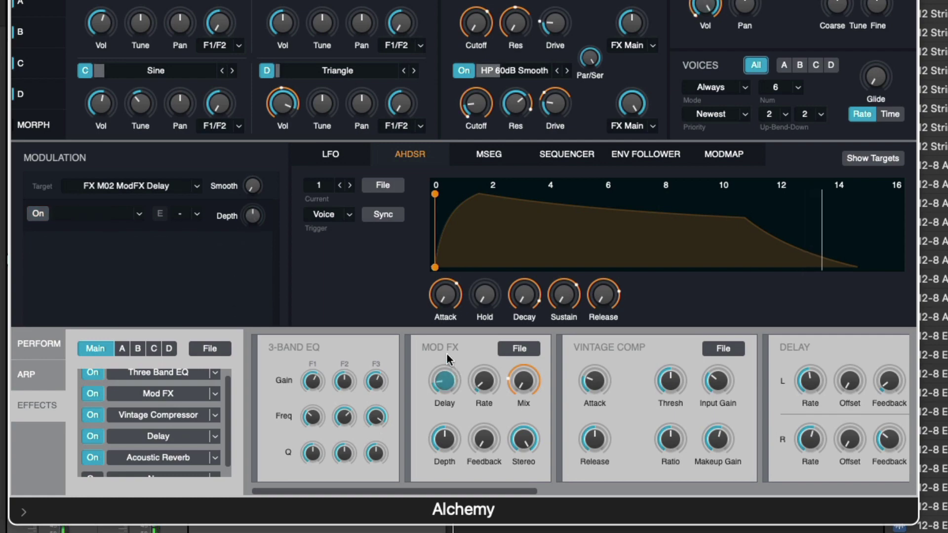
{"action": "right_click", "coordinate": [280, 105]}
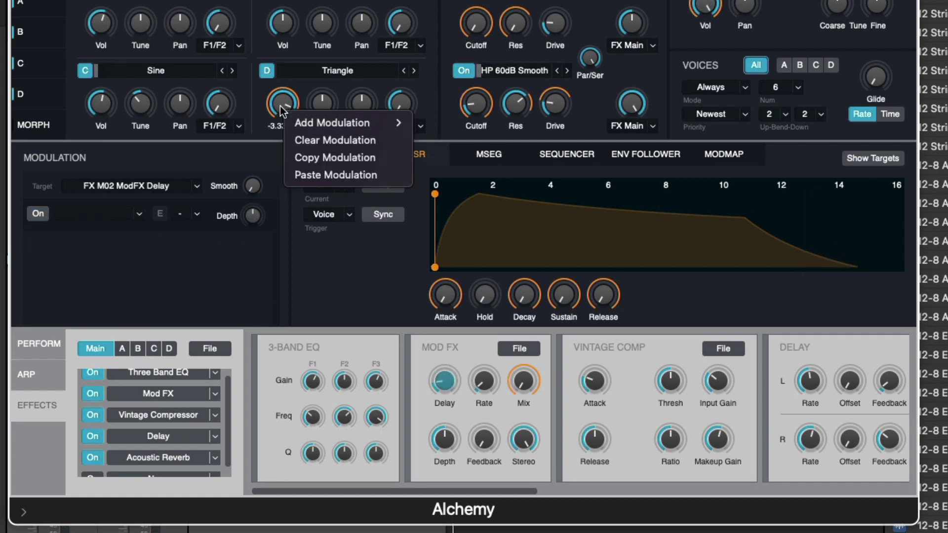
{"action": "mouse_move", "coordinate": [303, 122]}
{"action": "mouse_move", "coordinate": [496, 132]}
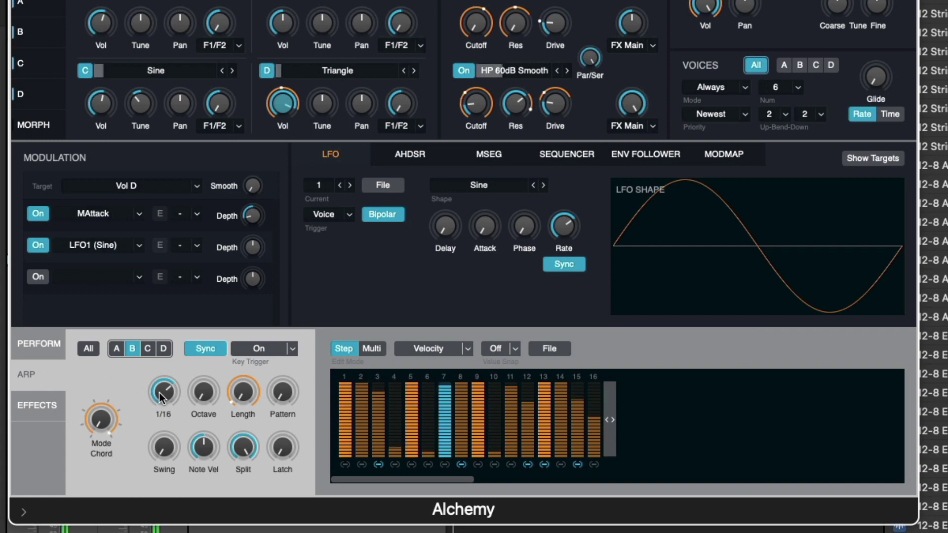
{"action": "left_click", "coordinate": [160, 393]}
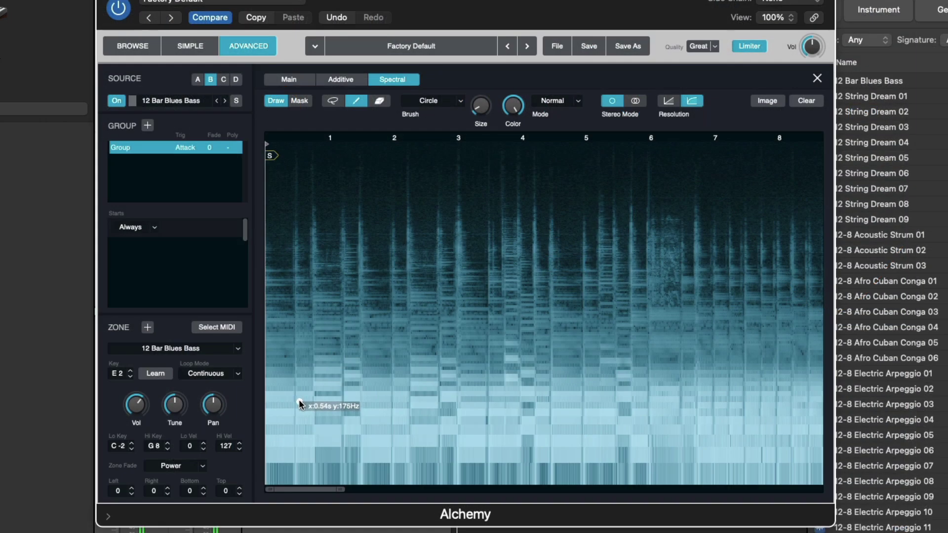
{"action": "left_click_drag", "start_coordinate": [300, 400], "coordinate": [353, 412]}
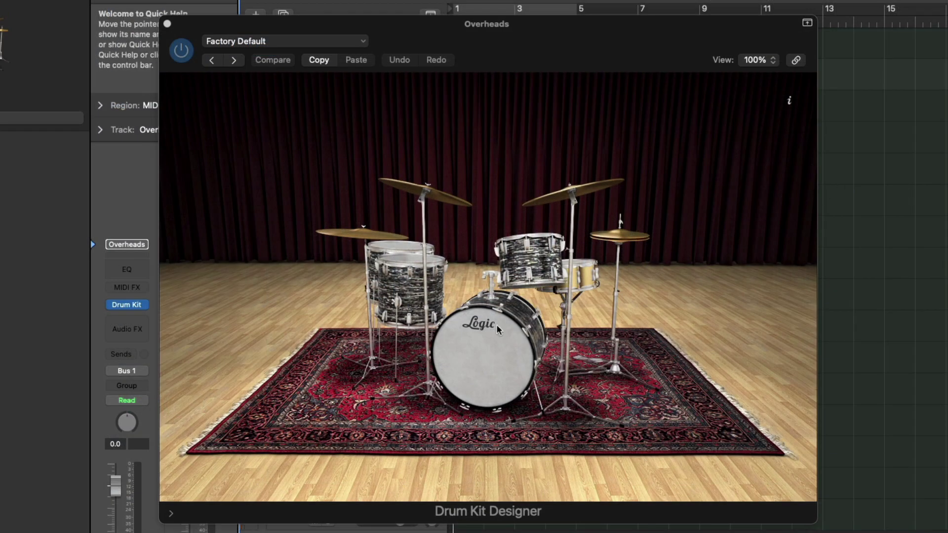
Switch the kick to Stadium Deep with its Leak and Overheads turned off.
{"action": "left_click", "coordinate": [475, 354]}
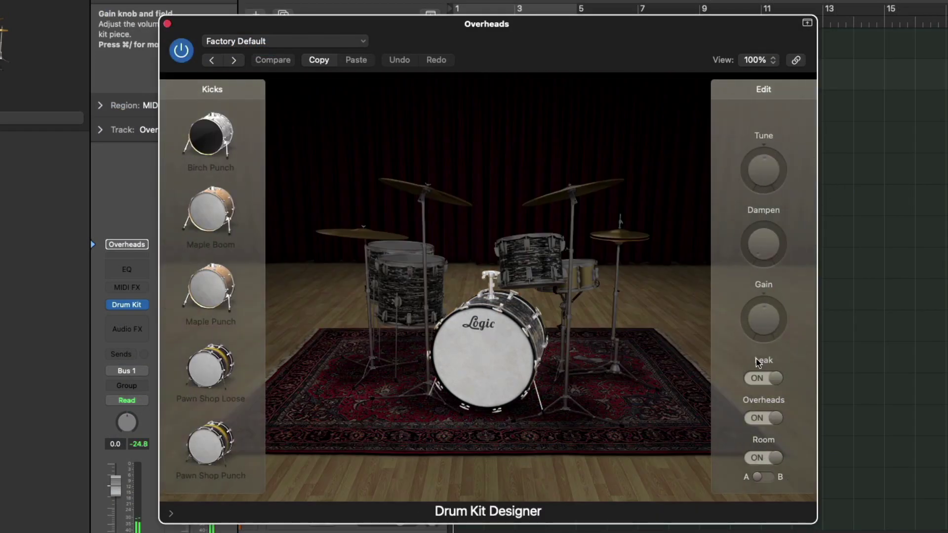
{"action": "left_click", "coordinate": [762, 379]}
{"action": "left_click", "coordinate": [763, 418]}
{"action": "scroll", "coordinate": [224, 378], "scroll_direction": "down", "scroll_amount": 10}
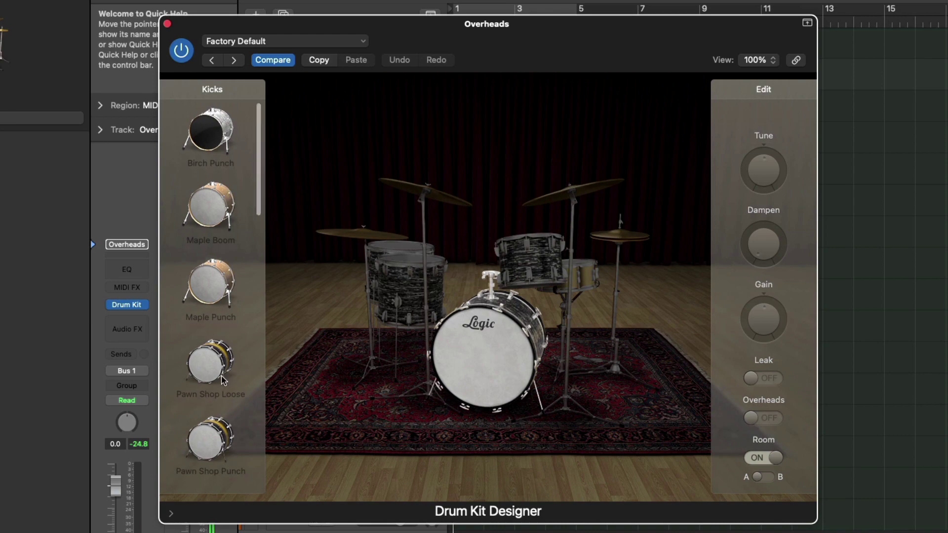
{"action": "left_click", "coordinate": [221, 228]}
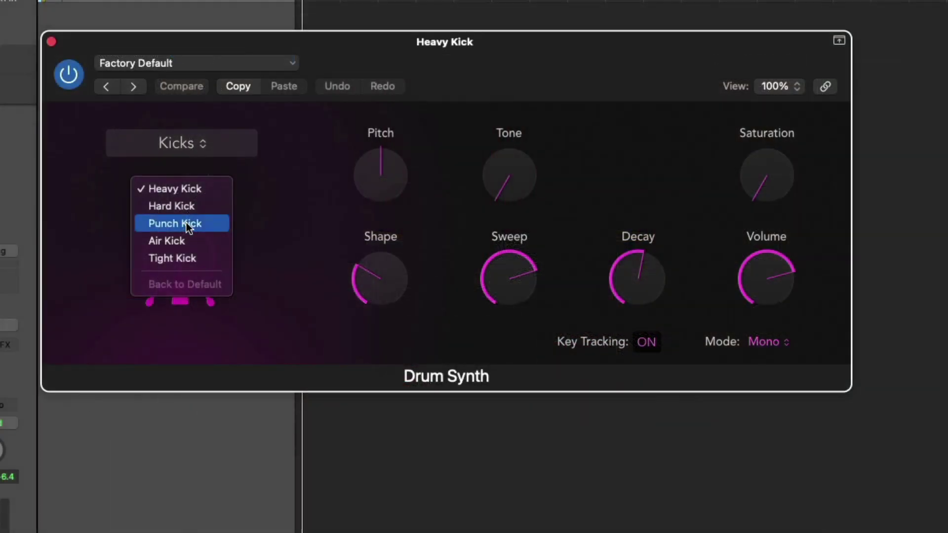
Try Drum Synth's Punch Kick and Percussion Deep Tom, then Retro Synth's sync, wavetable and FM modes.
{"action": "left_click", "coordinate": [189, 227]}
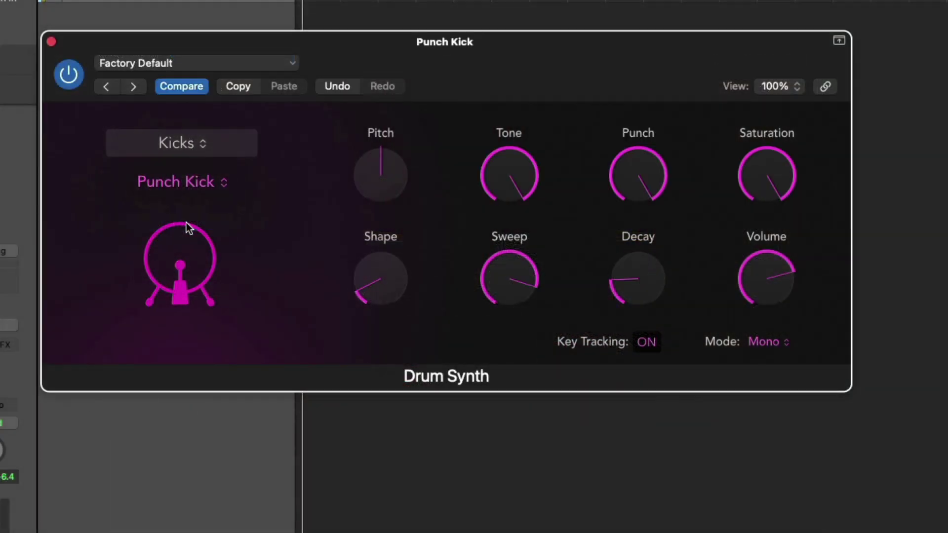
{"action": "left_click", "coordinate": [197, 154]}
{"action": "left_click", "coordinate": [191, 185]}
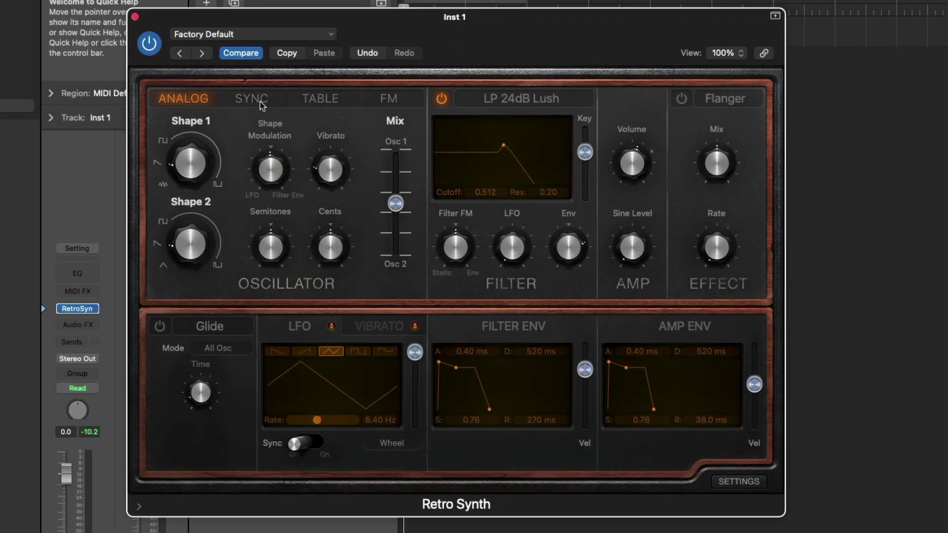
{"action": "left_click", "coordinate": [260, 103]}
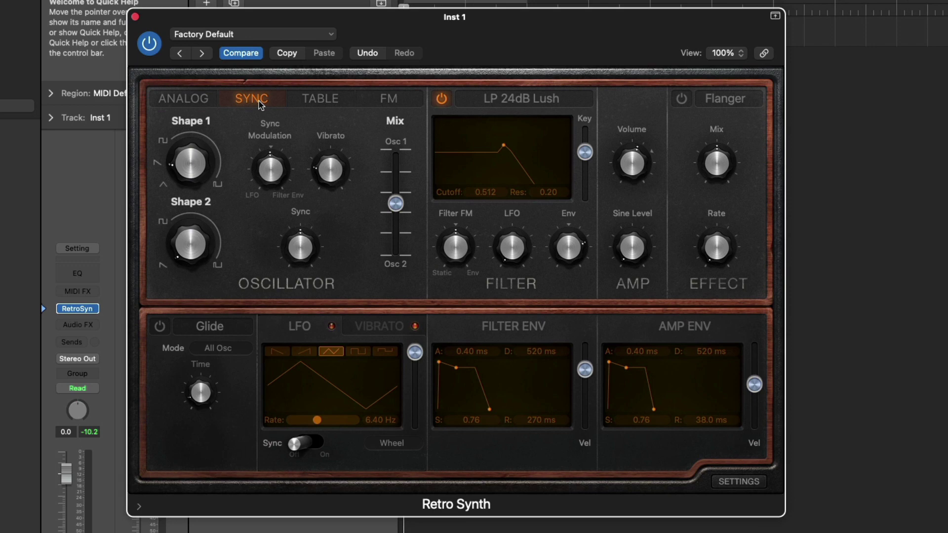
{"action": "left_click", "coordinate": [315, 99]}
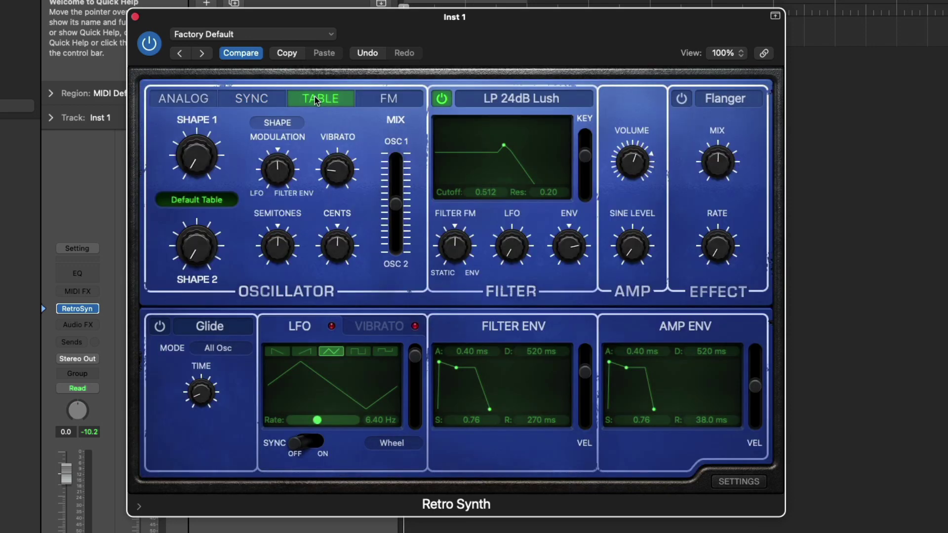
{"action": "left_click", "coordinate": [388, 99]}
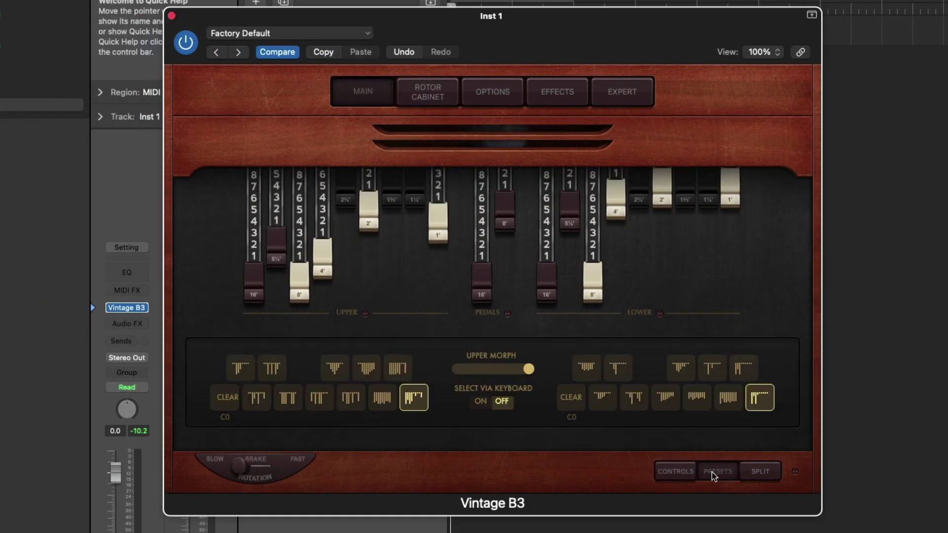
Apply a Vintage B3 drawbar preset, lower the Clav pickup, and browse the electric piano models.
{"action": "left_click", "coordinate": [602, 397]}
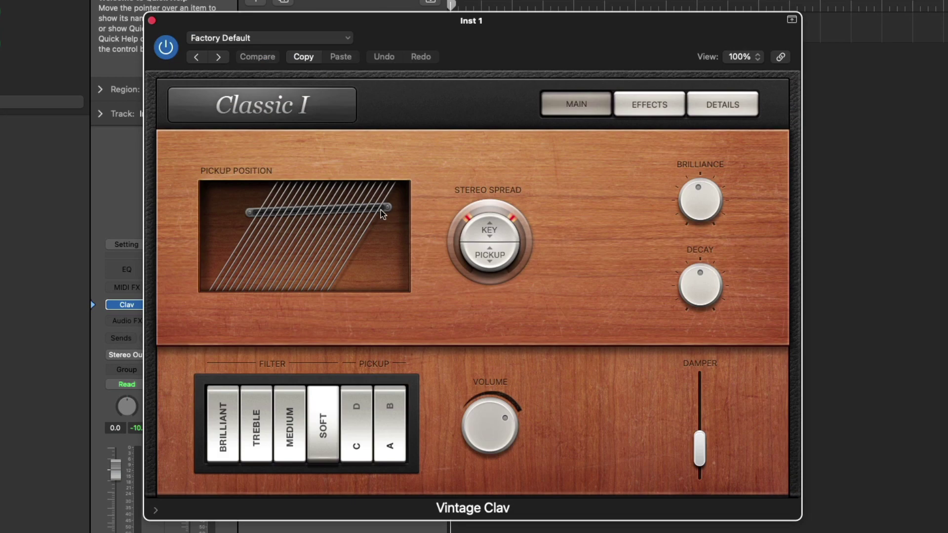
{"action": "left_click_drag", "start_coordinate": [381, 209], "coordinate": [371, 249]}
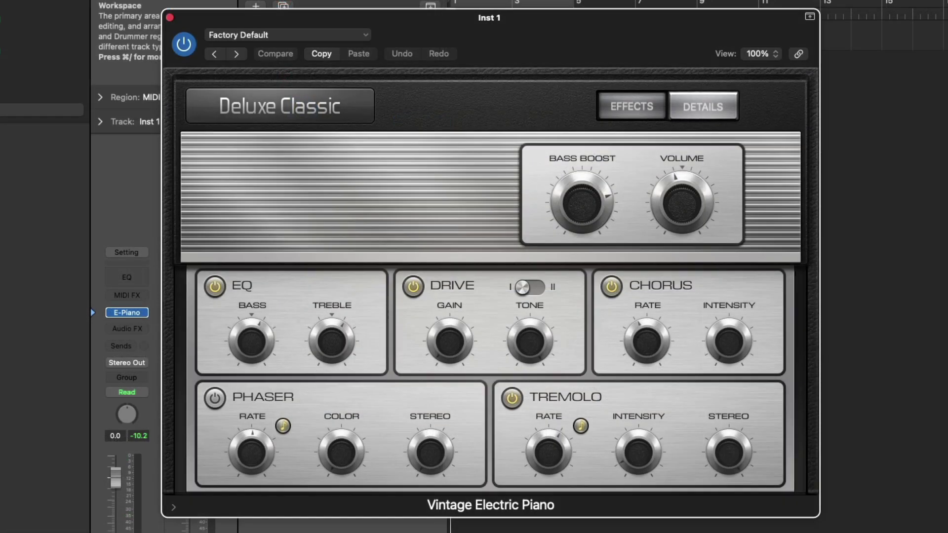
{"action": "left_click", "coordinate": [365, 106]}
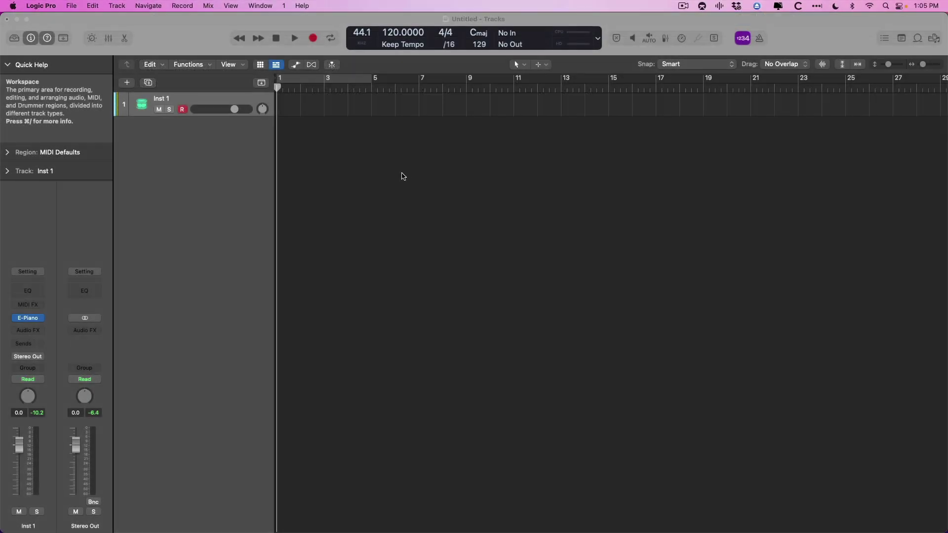
Drag Disco Breakin Strings from the Loop Browser into a new track and set the tempo to 300.
{"action": "left_click", "coordinate": [917, 38]}
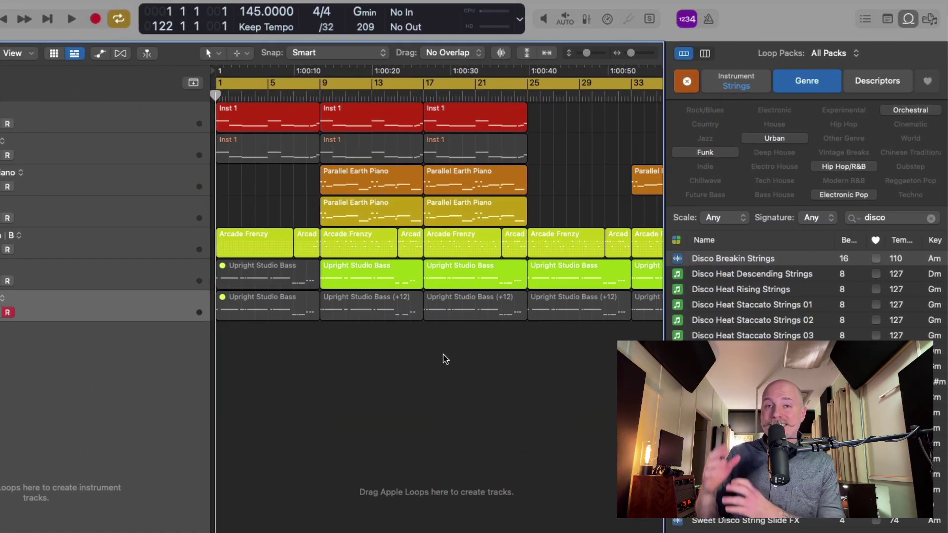
{"action": "left_click_drag", "start_coordinate": [699, 258], "coordinate": [322, 350]}
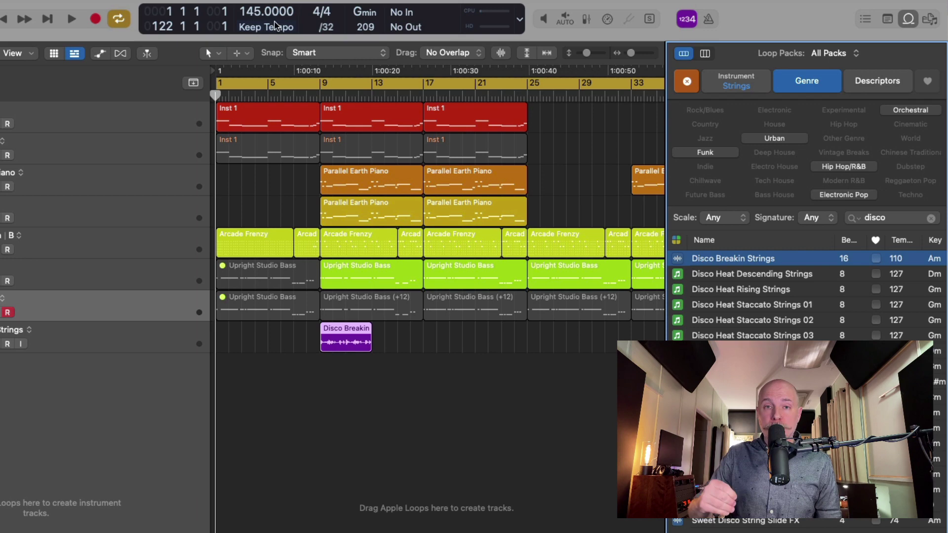
{"action": "double_click", "coordinate": [256, 11]}
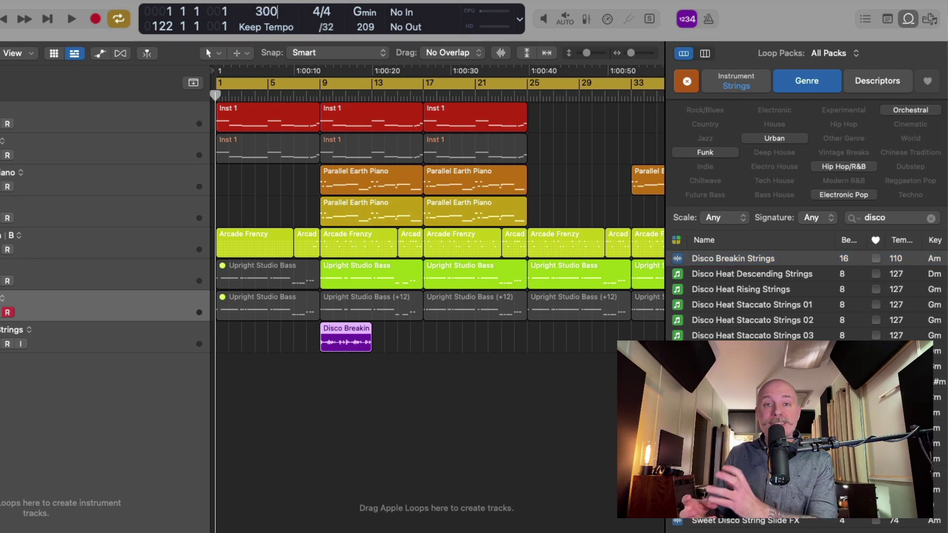
{"action": "key", "text": "Return"}
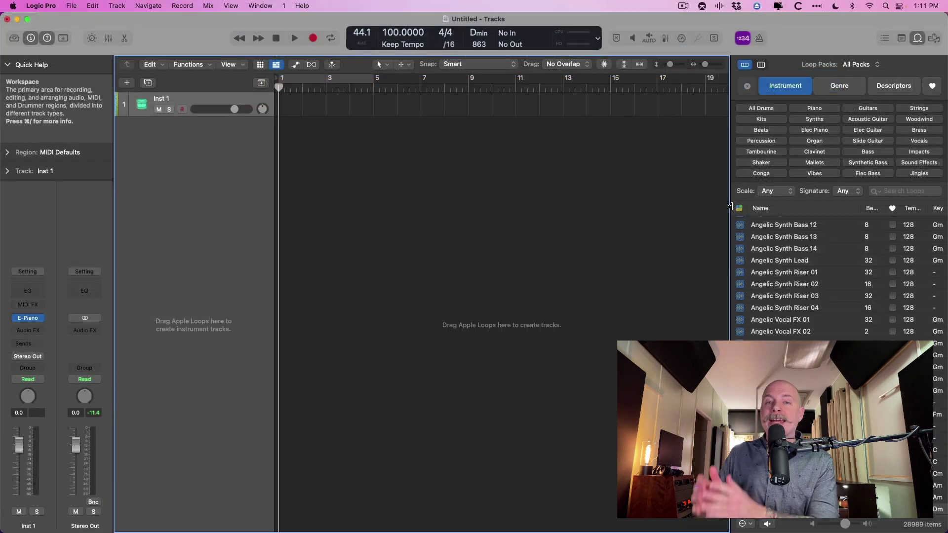
Add the Anthemic Keys 02 loop as a new track and open its region in the Piano Roll.
{"action": "left_click", "coordinate": [683, 250]}
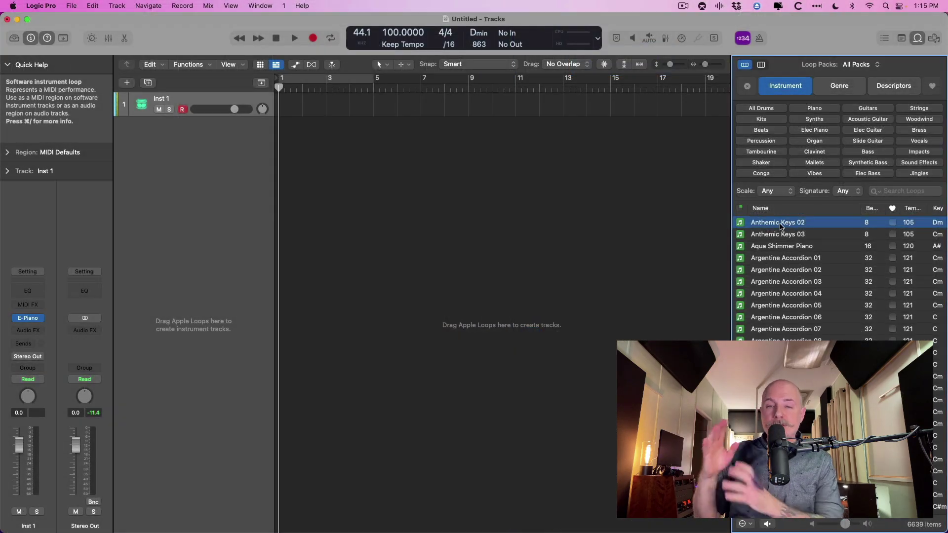
{"action": "left_click_drag", "start_coordinate": [780, 225], "coordinate": [326, 178]}
{"action": "double_click", "coordinate": [354, 125]}
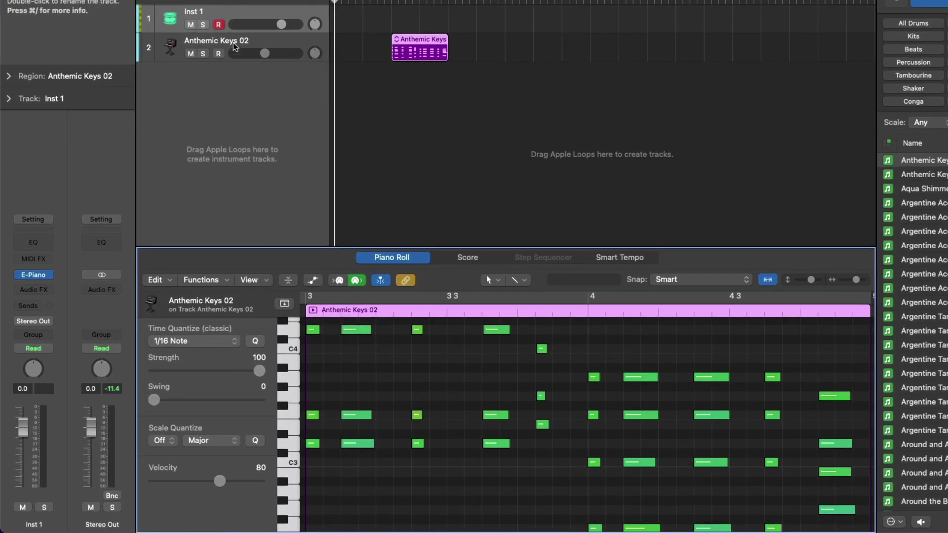
Open the Anthemic Keys 02 track's Sampler and Pedalboard plug-in windows, moving Pedalboard lower.
{"action": "left_click", "coordinate": [217, 123]}
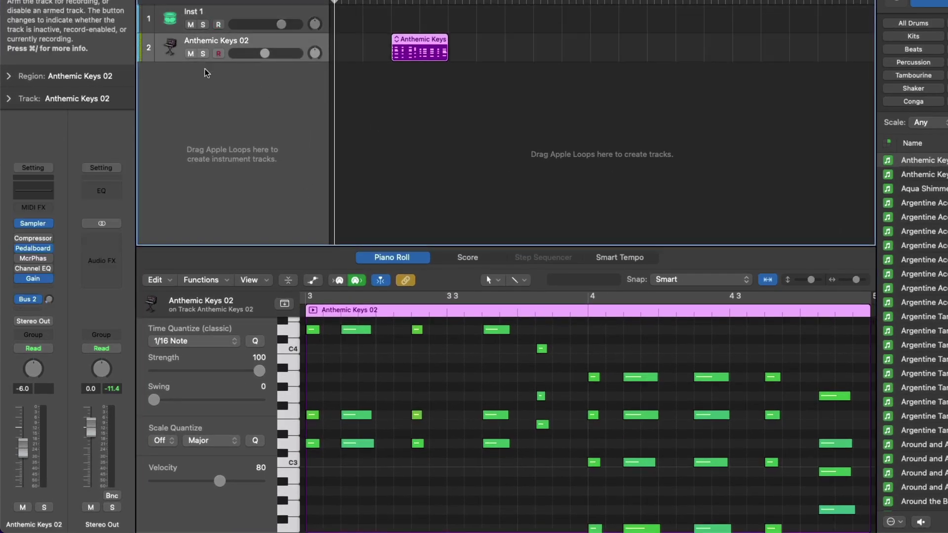
{"action": "left_click", "coordinate": [33, 225]}
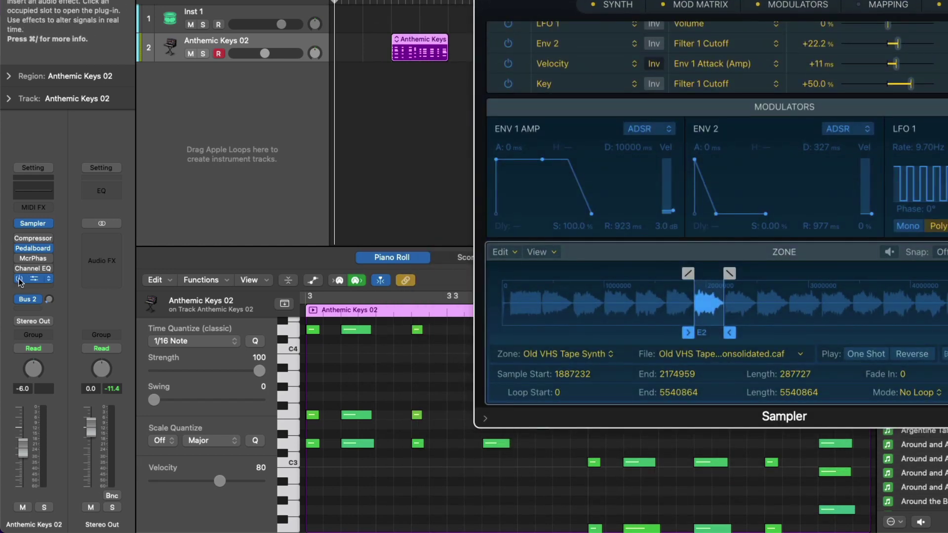
{"action": "left_click", "coordinate": [31, 251]}
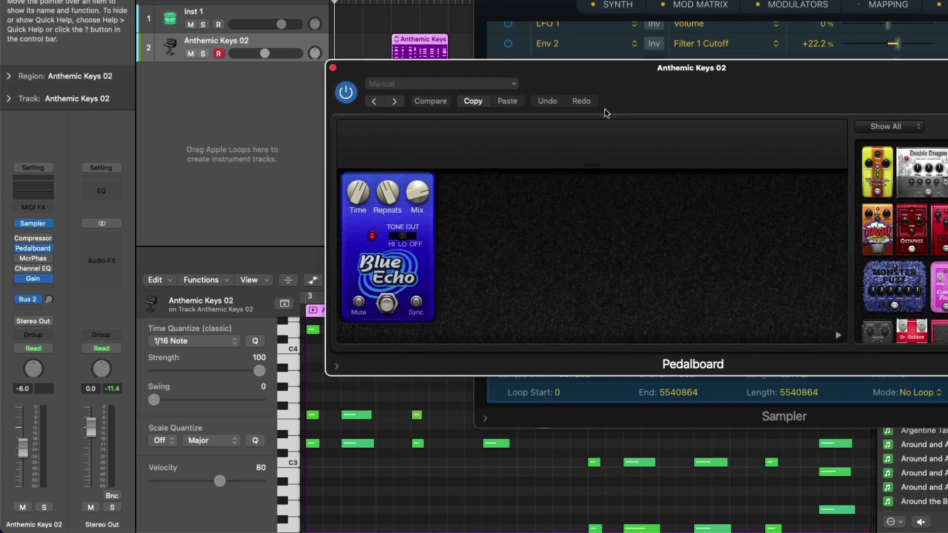
{"action": "left_click_drag", "start_coordinate": [603, 111], "coordinate": [397, 266]}
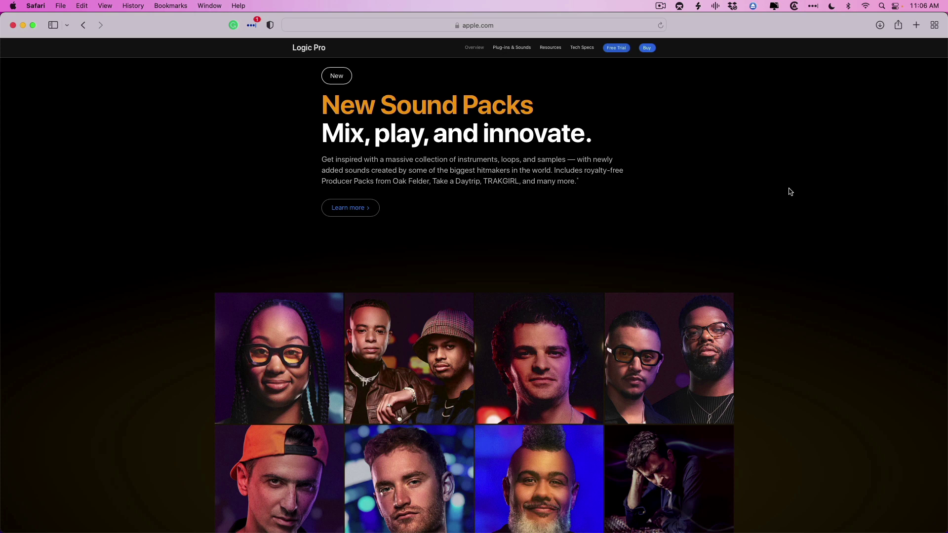
Scroll down to the New Sound Packs producer grid; copy the drum-loop region to bar 11.
{"action": "scroll", "coordinate": [790, 192], "scroll_direction": "down", "scroll_amount": 3}
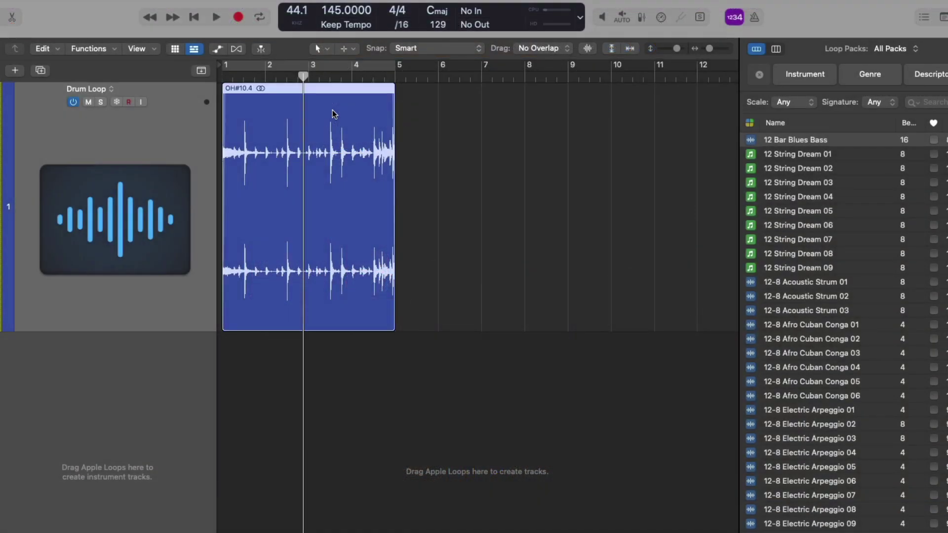
{"action": "left_click_drag", "start_coordinate": [332, 114], "coordinate": [804, 233]}
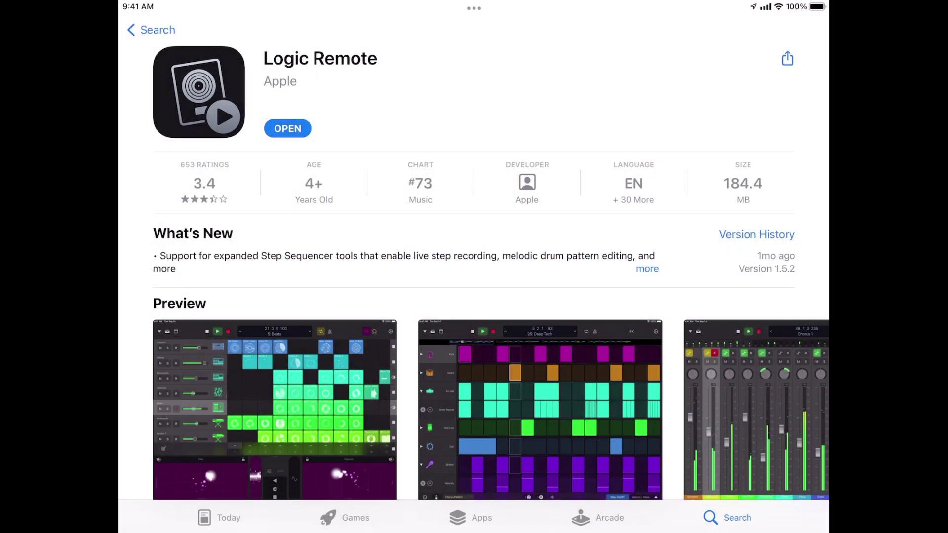
In Logic Remote, play Live Loops scene 2 and switch to the Smart Controls & Keyboard view.
{"action": "left_click", "coordinate": [288, 128]}
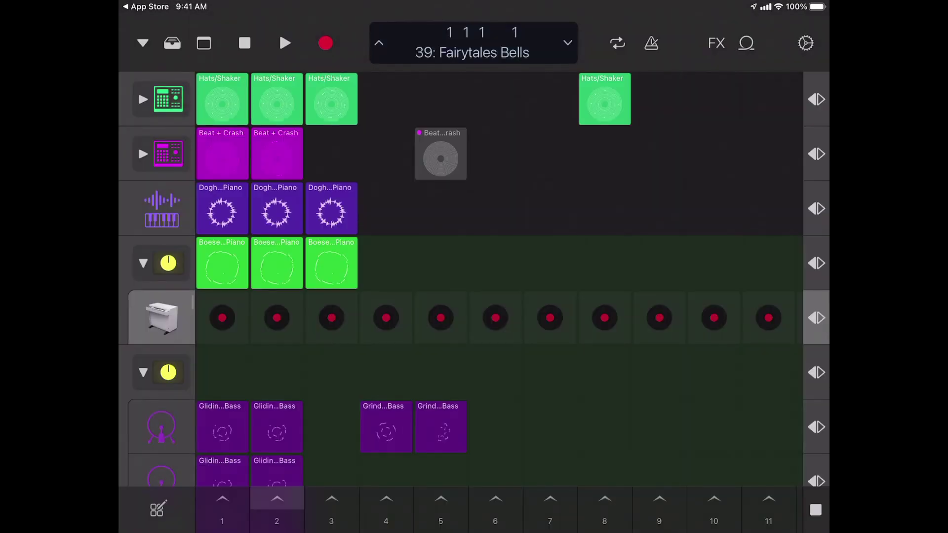
{"action": "left_click", "coordinate": [277, 500]}
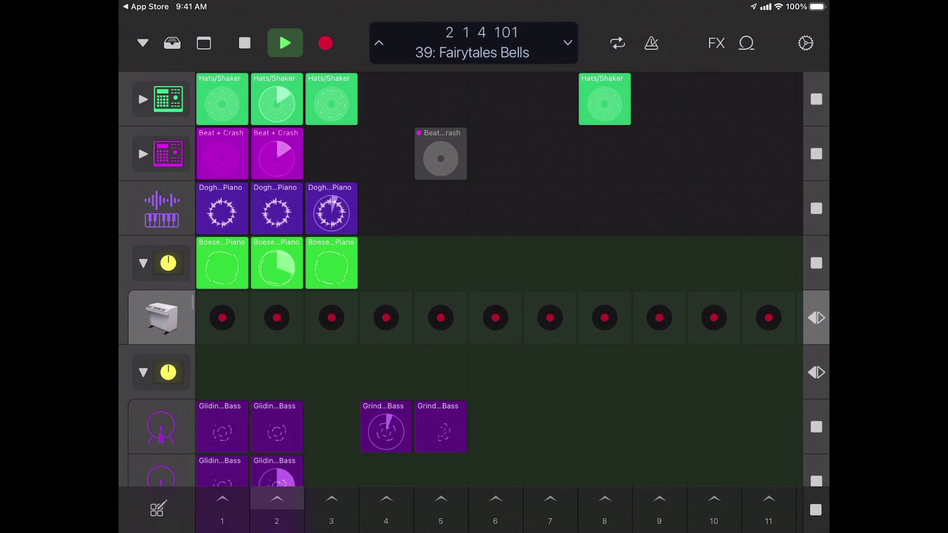
{"action": "left_click", "coordinate": [143, 43]}
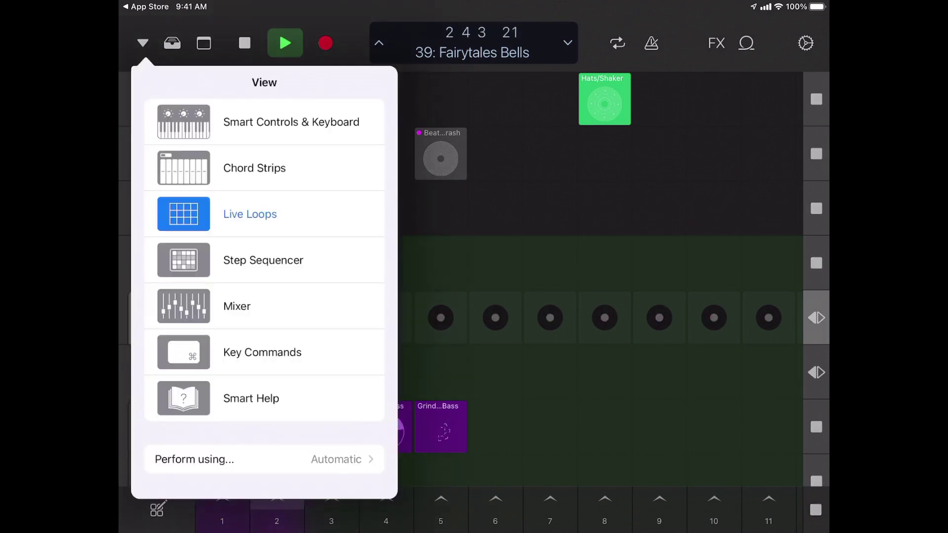
{"action": "left_click", "coordinate": [291, 122]}
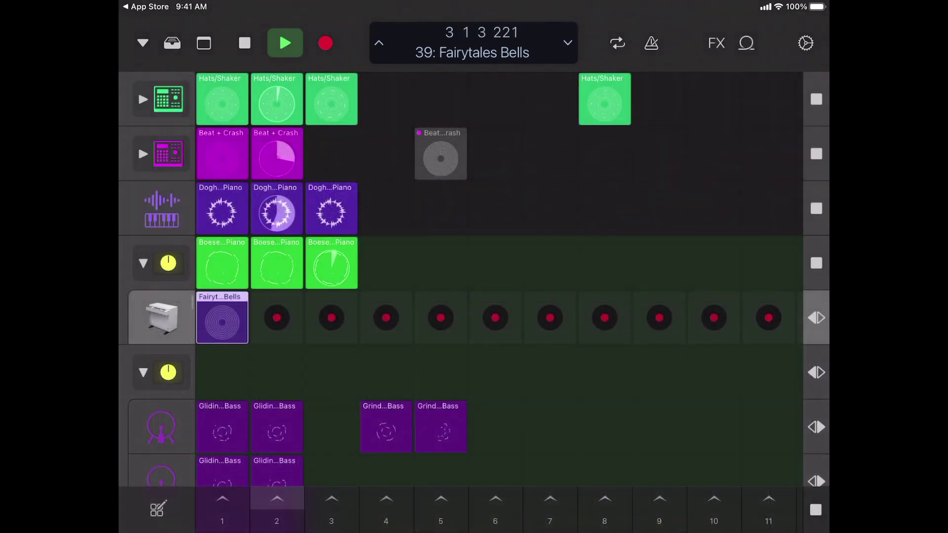
Blend the 808 bass toward Low Ride/Bold Subs, zero one knob, then show Audio FX 1-8 and Channel EQ.
{"action": "scroll", "coordinate": [474, 277], "scroll_direction": "down", "scroll_amount": 10}
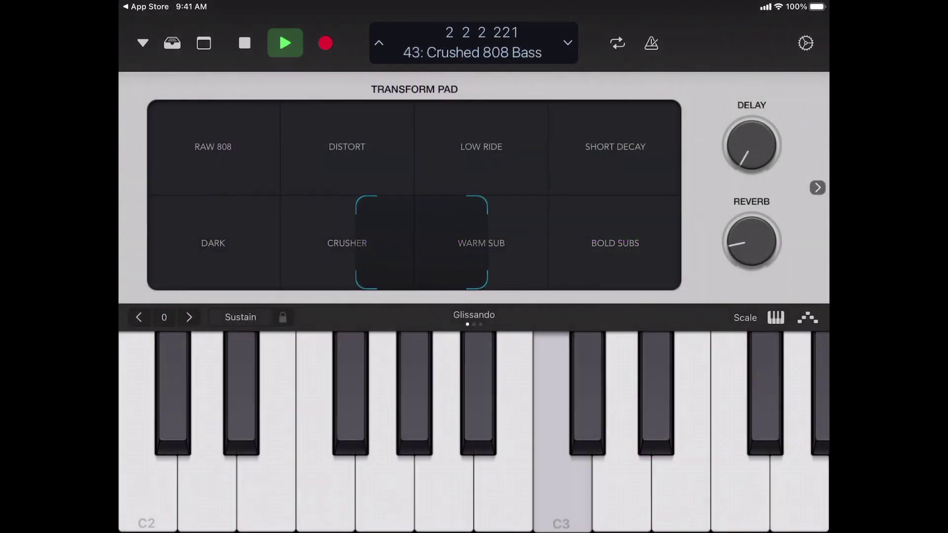
{"action": "mouse_move", "coordinate": [422, 243]}
{"action": "left_mouse_down"}
{"action": "mouse_move", "coordinate": [528, 206]}
{"action": "mouse_move", "coordinate": [437, 235]}
{"action": "left_mouse_up"}
{"action": "left_click", "coordinate": [817, 188]}
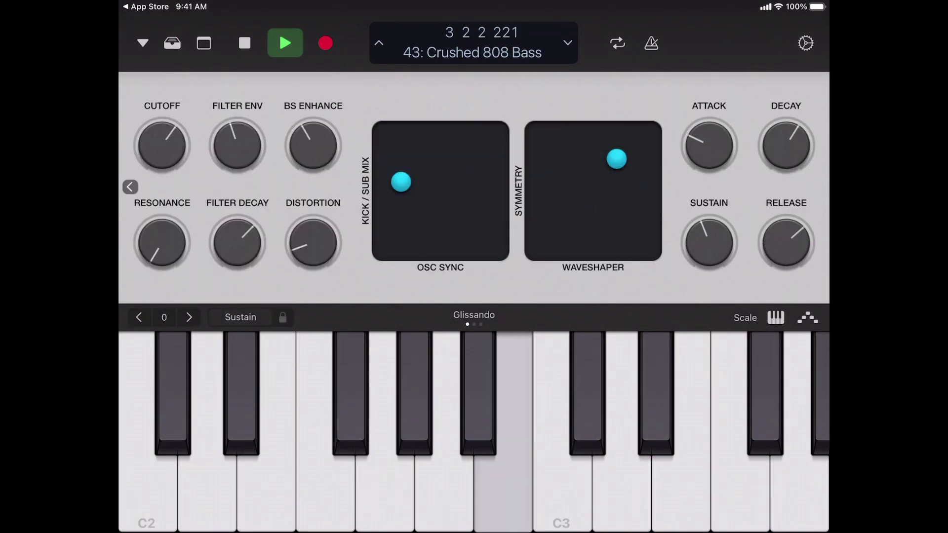
{"action": "left_click_drag", "start_coordinate": [698, 137], "coordinate": [694, 159]}
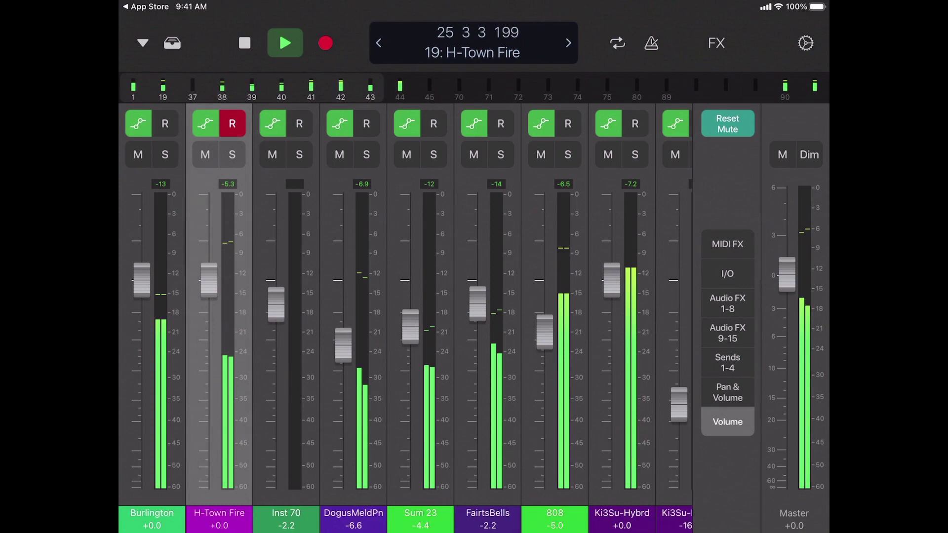
{"action": "left_click", "coordinate": [728, 304]}
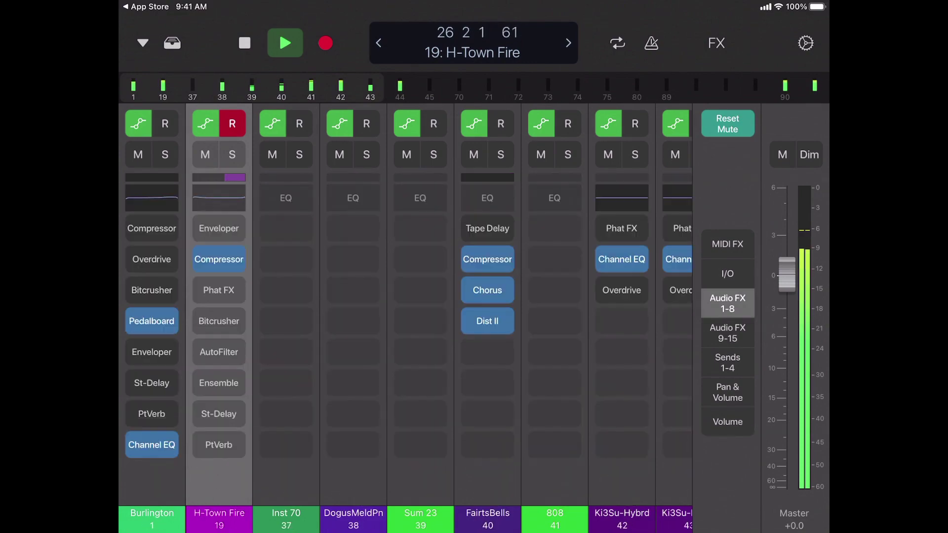
{"action": "left_click", "coordinate": [219, 197]}
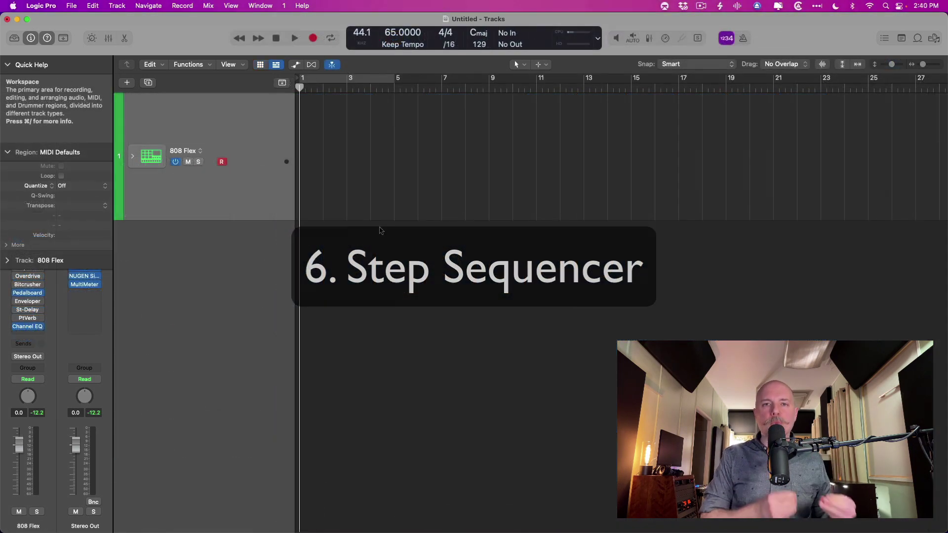
Create an 808 Flex pattern with kicks on steps 1 and 12, snares on 5 and 13, and full closed hi-hats, then play it.
{"action": "right_click", "coordinate": [304, 179]}
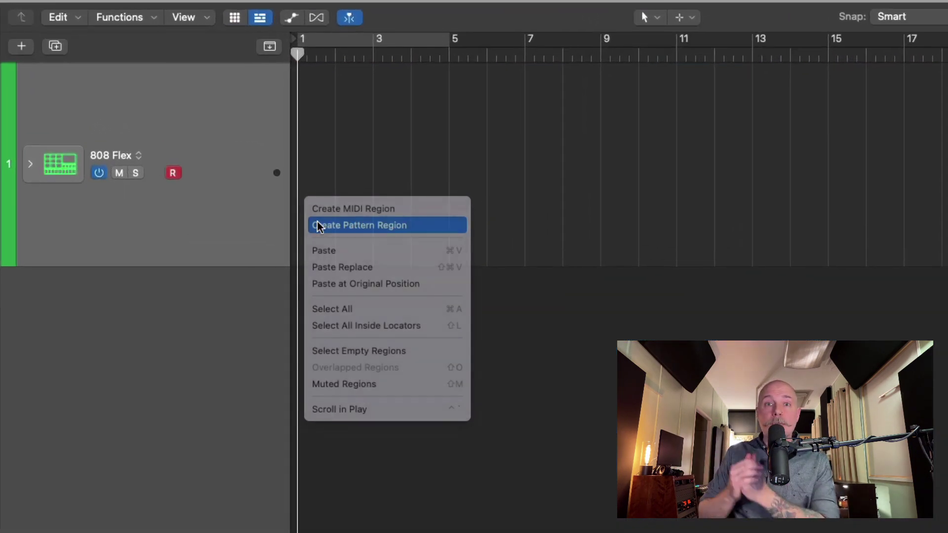
{"action": "left_click", "coordinate": [316, 195]}
{"action": "left_click", "coordinate": [306, 240]}
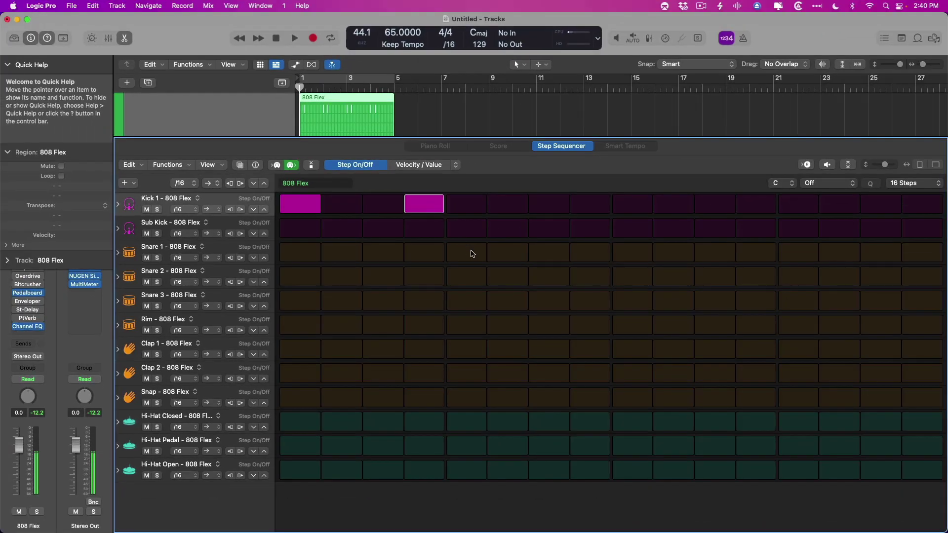
{"action": "left_click", "coordinate": [473, 254]}
{"action": "left_click", "coordinate": [752, 209]}
{"action": "left_click", "coordinate": [787, 254]}
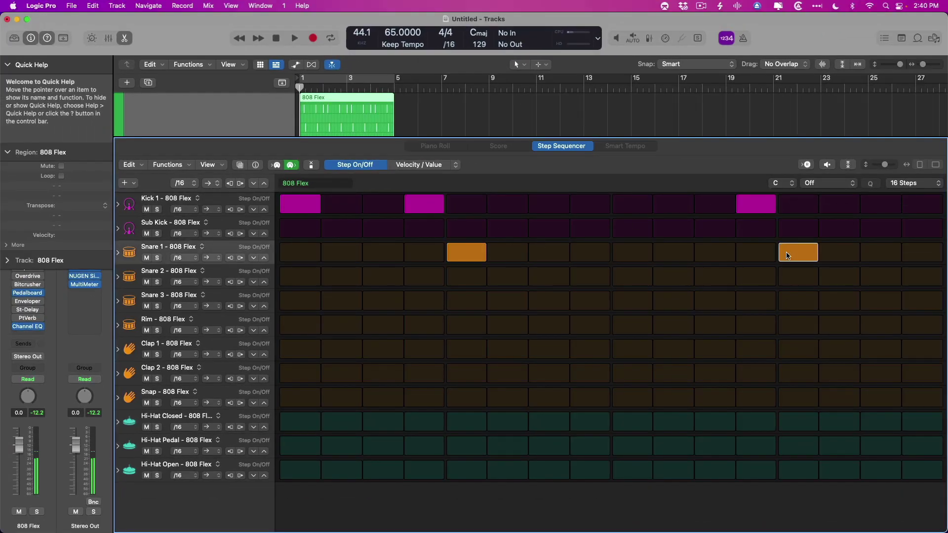
{"action": "left_click_drag", "start_coordinate": [308, 425], "coordinate": [842, 435]}
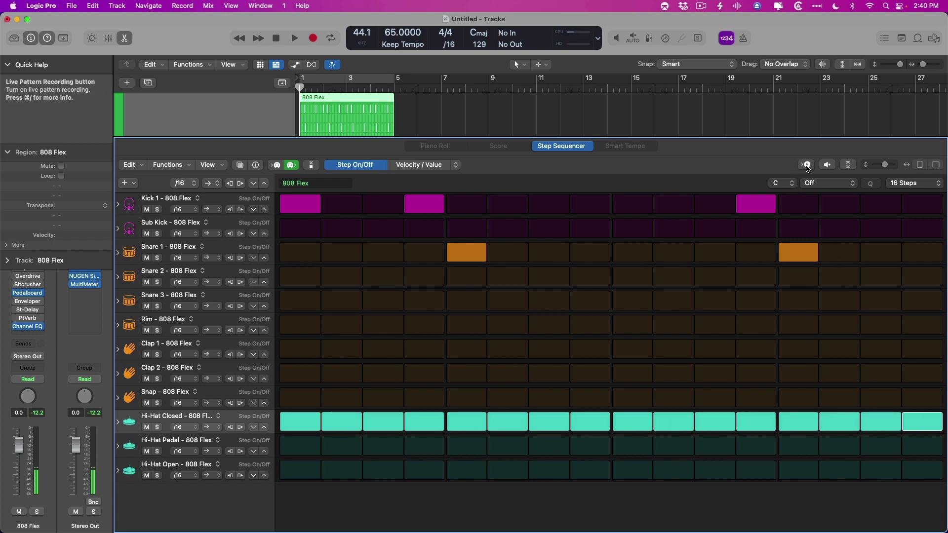
{"action": "key", "text": "space"}
Change the pattern length to 12 then 64 steps, and set every row's step rate to 64T.
{"action": "left_click", "coordinate": [914, 184]}
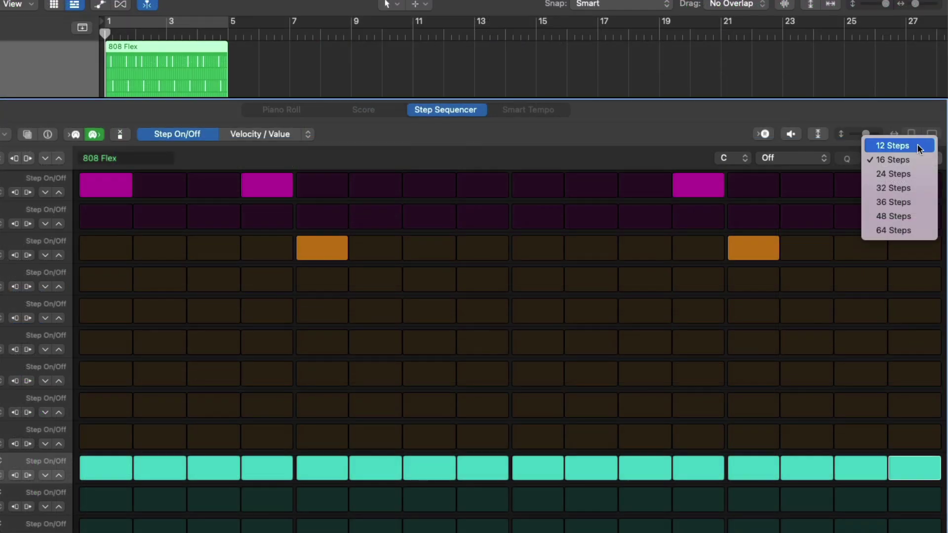
{"action": "left_click", "coordinate": [917, 144]}
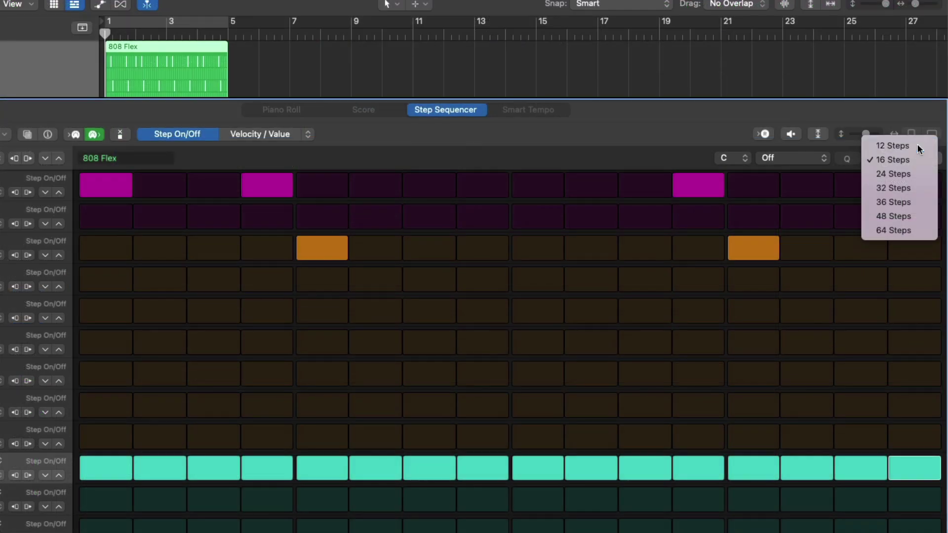
{"action": "left_click", "coordinate": [915, 157]}
{"action": "left_click", "coordinate": [914, 245]}
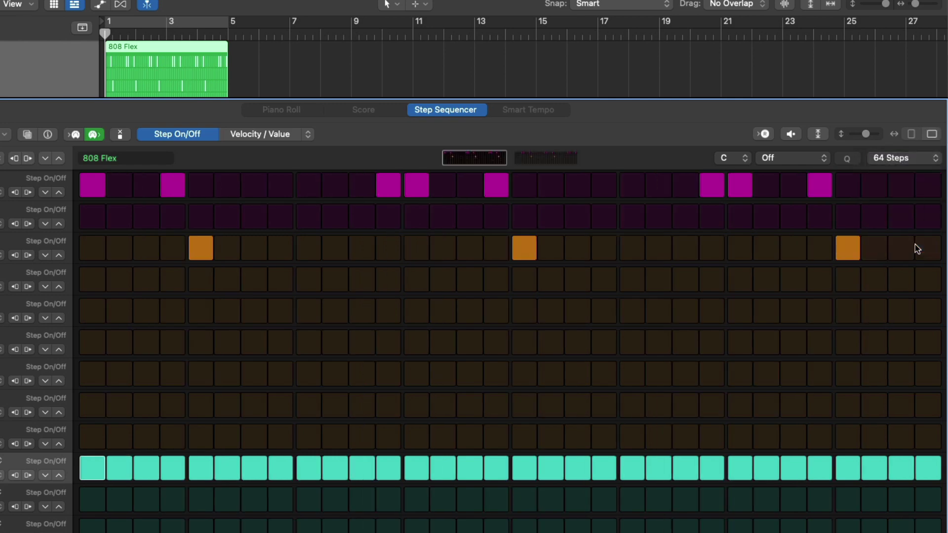
{"action": "left_click", "coordinate": [96, 79]}
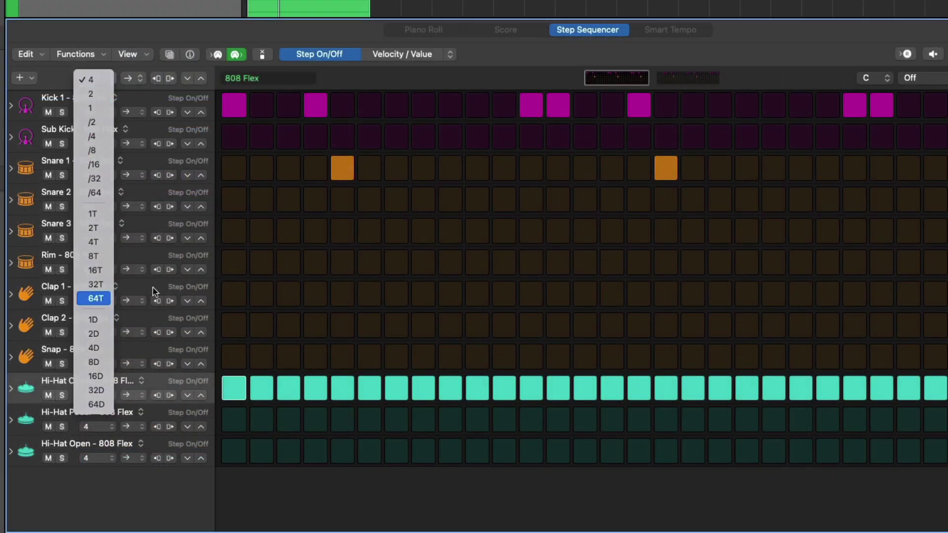
{"action": "left_click", "coordinate": [96, 298]}
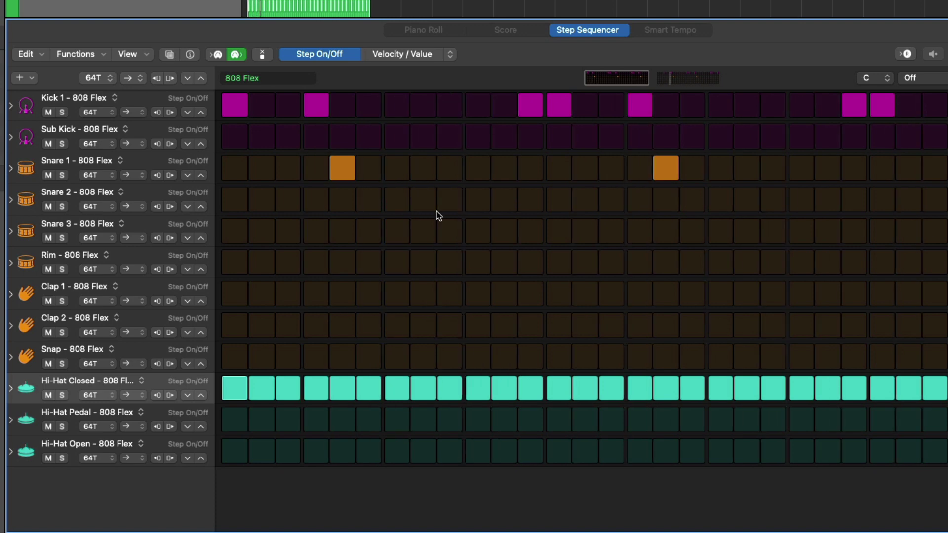
Set a kick step's velocity to 65 and lower three hi-hat steps' chance to 62%, 67% and 54%.
{"action": "left_click", "coordinate": [406, 55]}
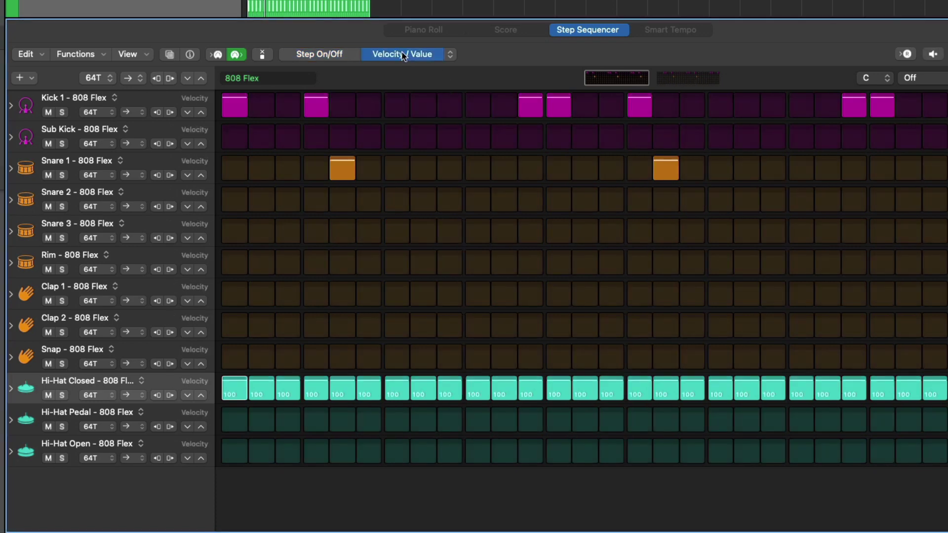
{"action": "left_click", "coordinate": [180, 102]}
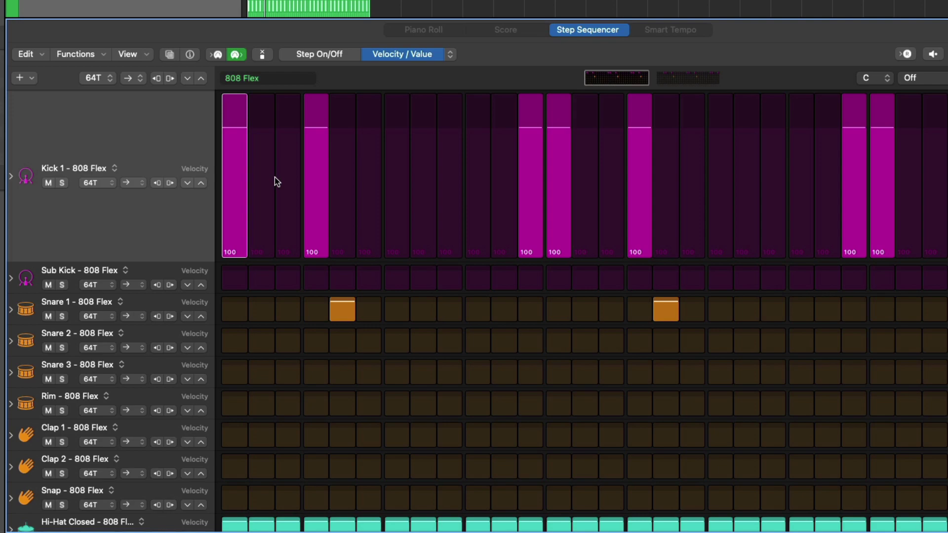
{"action": "left_click", "coordinate": [313, 152]}
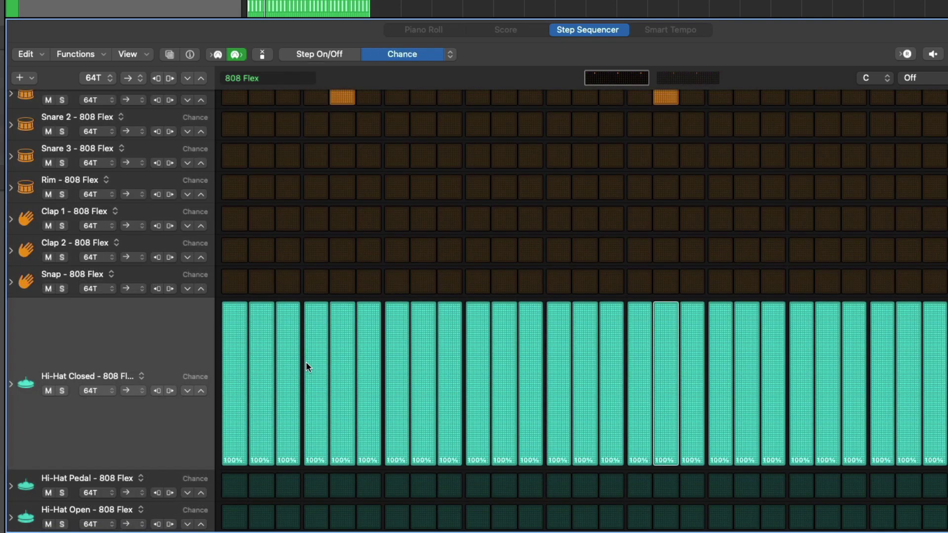
{"action": "left_click_drag", "start_coordinate": [306, 363], "coordinate": [307, 368]}
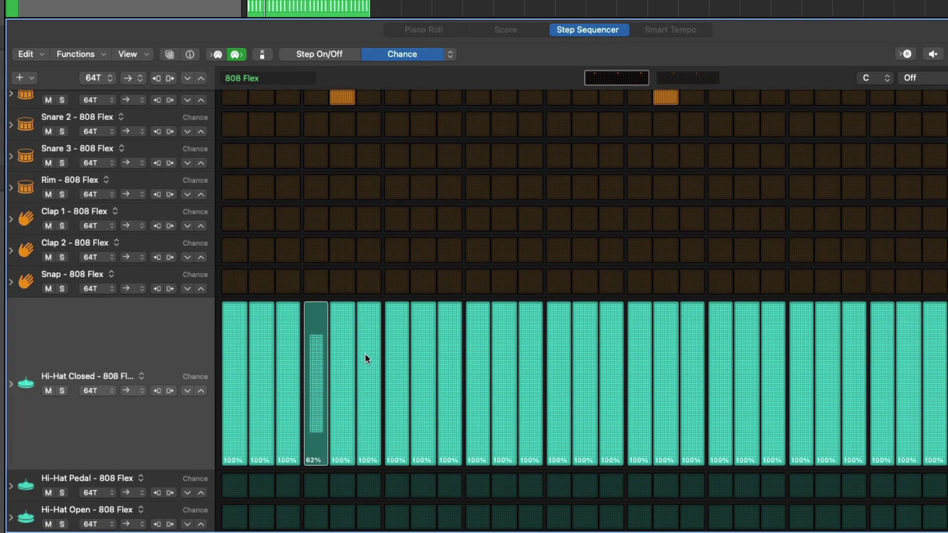
{"action": "left_click_drag", "start_coordinate": [366, 354], "coordinate": [366, 359]}
{"action": "left_click_drag", "start_coordinate": [639, 372], "coordinate": [639, 376]}
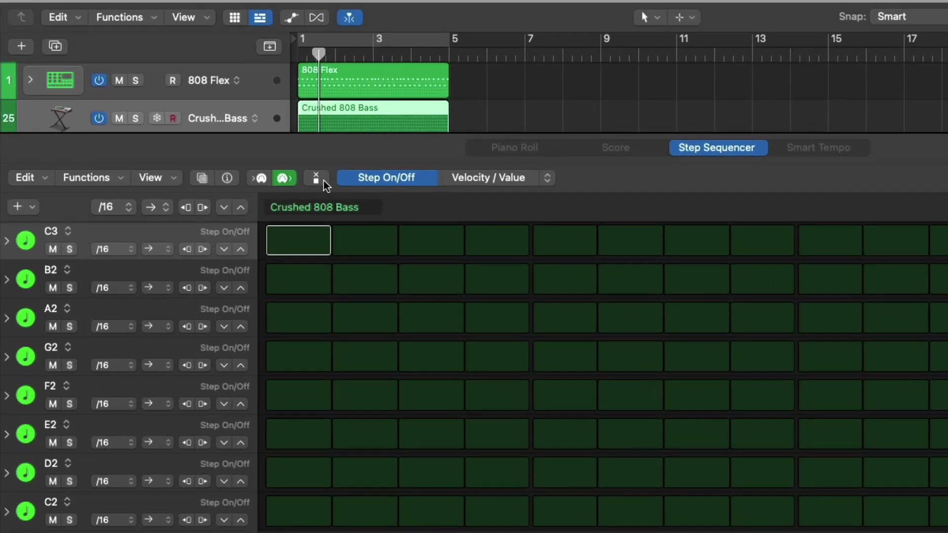
Enter bass notes E2 on step 1, F2 on step 2, and A2 on steps 3 and 4.
{"action": "left_click", "coordinate": [323, 181]}
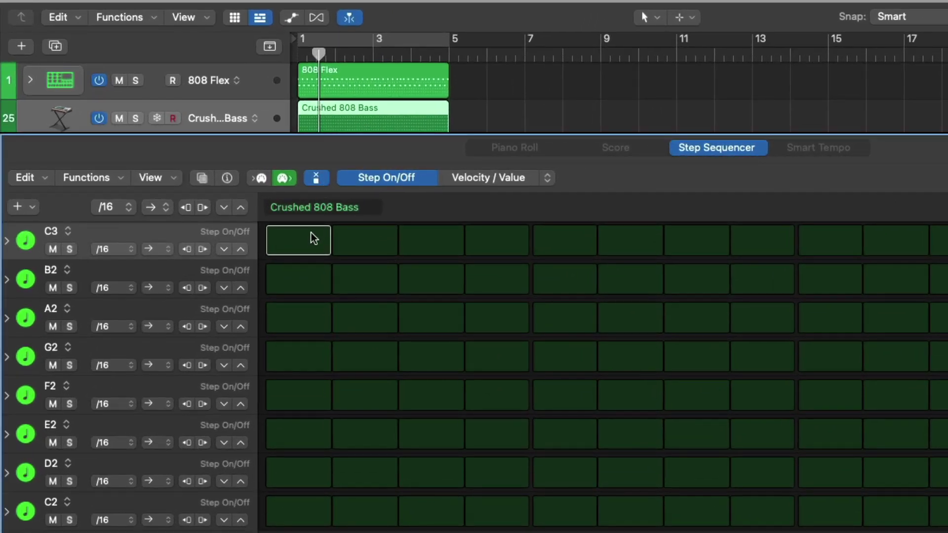
{"action": "left_click_drag", "start_coordinate": [299, 356], "coordinate": [307, 434]}
{"action": "left_click", "coordinate": [365, 395]}
{"action": "left_click", "coordinate": [431, 357]}
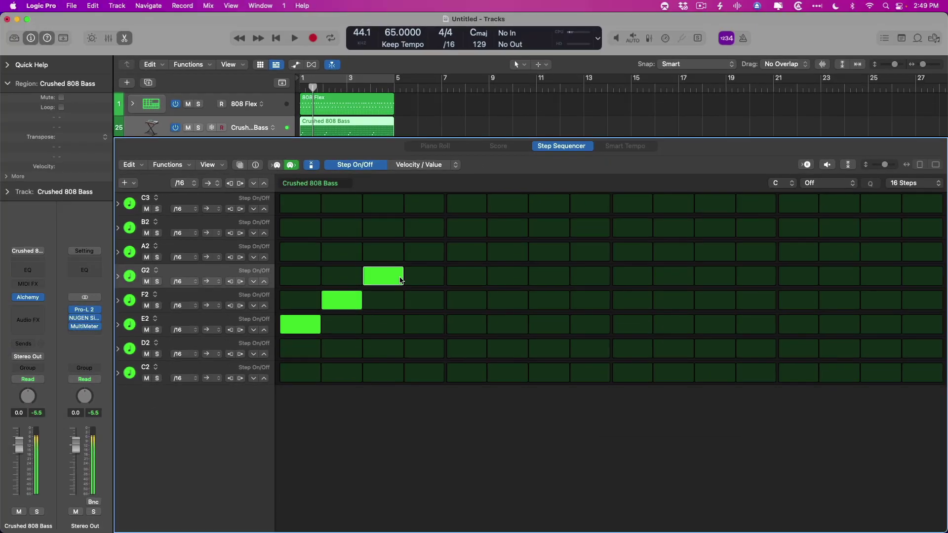
{"action": "left_click", "coordinate": [401, 281]}
{"action": "left_click_drag", "start_coordinate": [383, 252], "coordinate": [408, 245]}
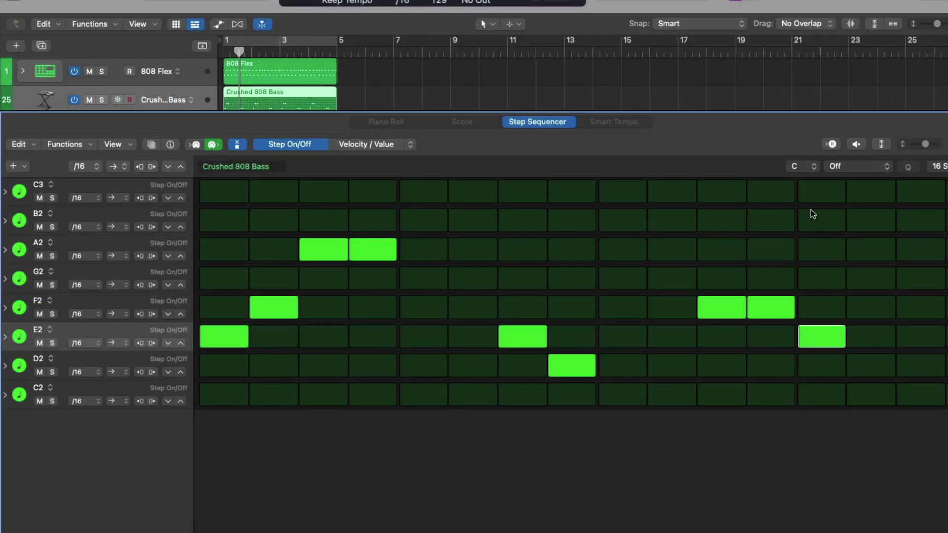
Set the pattern key to D and its scale to Major Blues, after trying Natural Minor.
{"action": "left_click", "coordinate": [811, 167]}
{"action": "left_click", "coordinate": [811, 191]}
{"action": "left_click", "coordinate": [860, 167]}
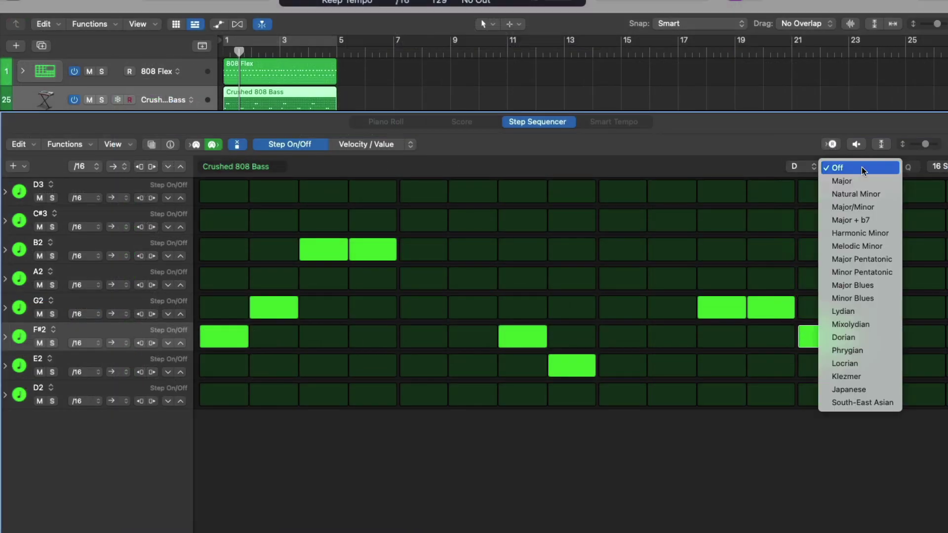
{"action": "left_click", "coordinate": [864, 192]}
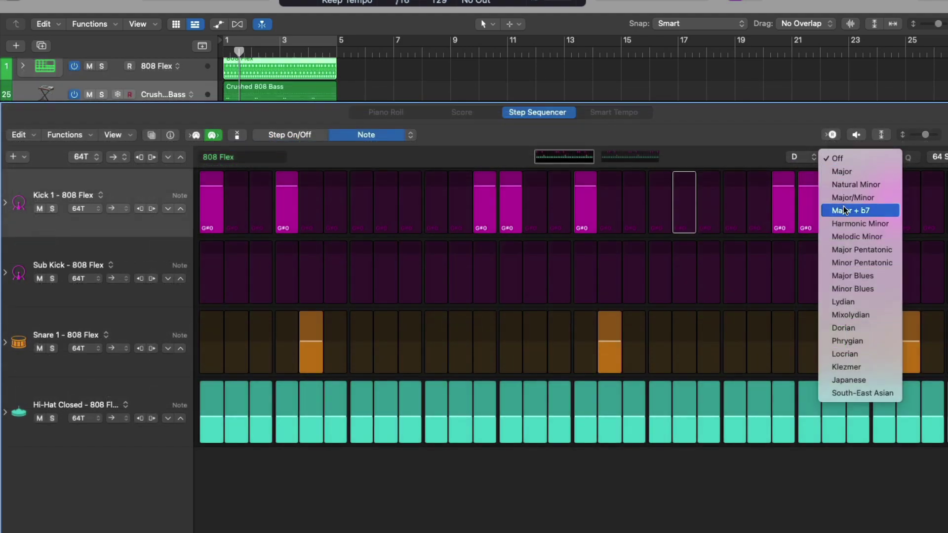
{"action": "left_click", "coordinate": [845, 276]}
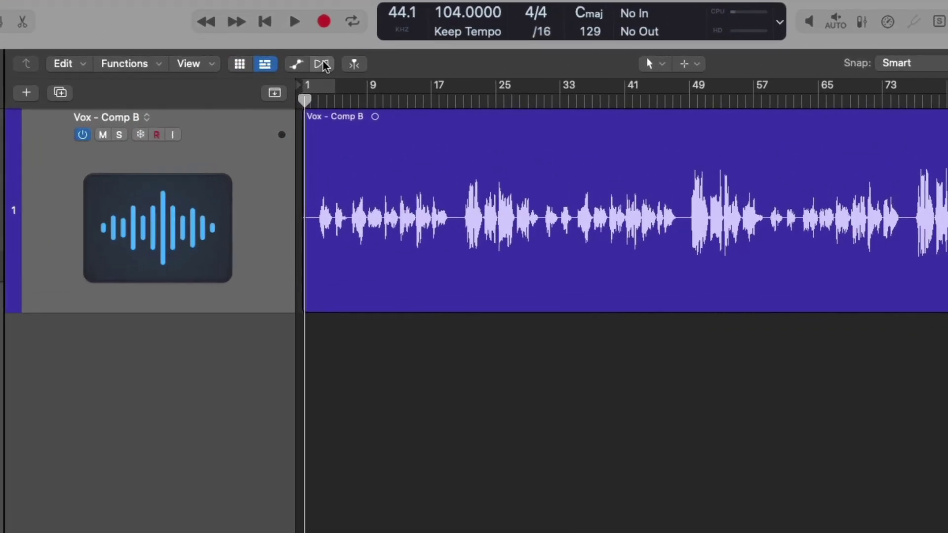
Switch the vocal track to Flex Pitch and fully pitch-correct all 11 notes in the editor.
{"action": "left_click", "coordinate": [312, 65]}
{"action": "left_click", "coordinate": [230, 162]}
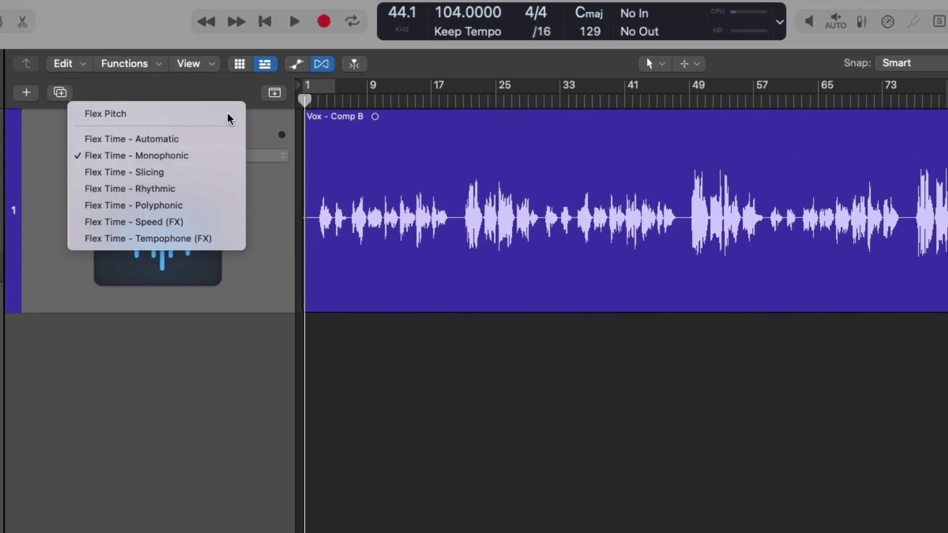
{"action": "left_click", "coordinate": [229, 117]}
{"action": "key", "text": "e"}
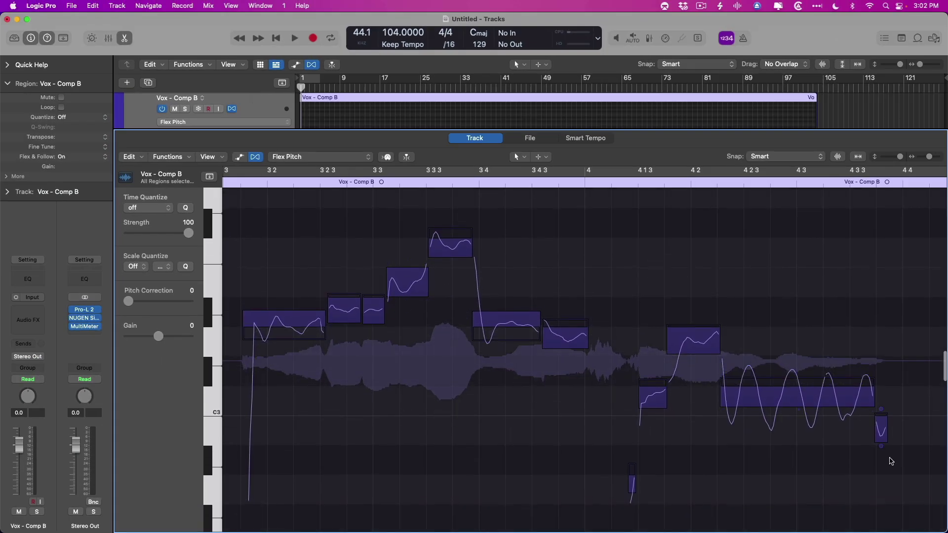
{"action": "left_click_drag", "start_coordinate": [891, 461], "coordinate": [258, 225]}
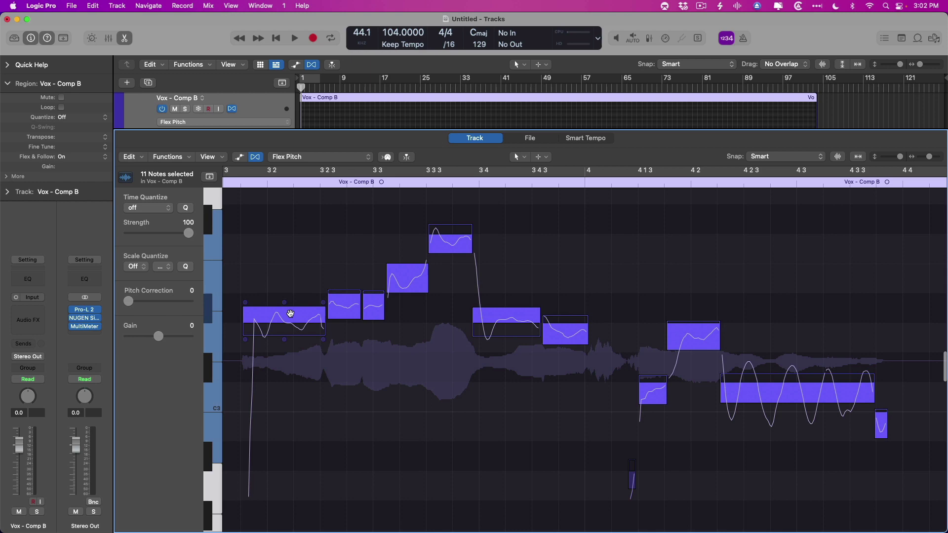
{"action": "double_click", "coordinate": [290, 314]}
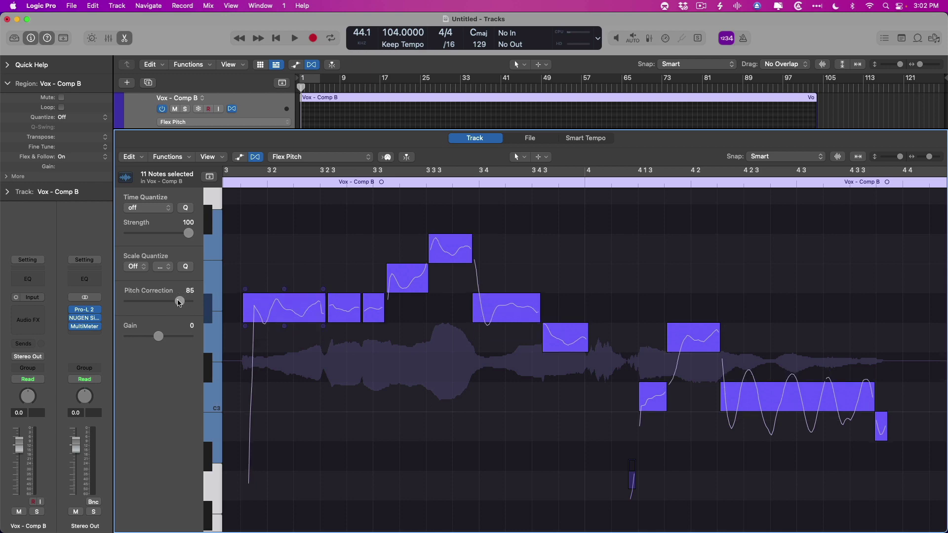
Reshape the long note: adjust its pitch drift, vibrato to 70%, ending drift to -0.04, pitch and gain.
{"action": "left_click", "coordinate": [750, 395]}
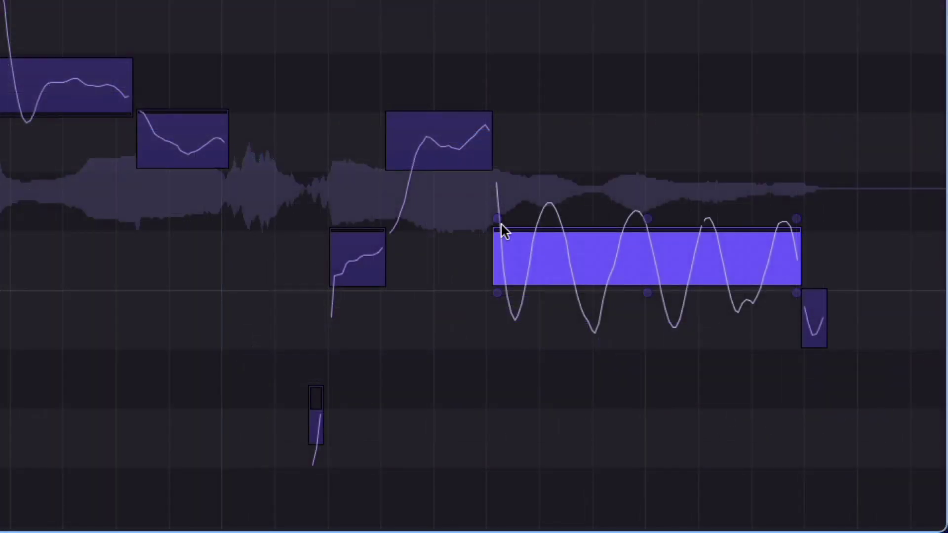
{"action": "mouse_move", "coordinate": [497, 219]}
{"action": "left_mouse_down"}
{"action": "mouse_move", "coordinate": [497, 242]}
{"action": "mouse_move", "coordinate": [496, 230]}
{"action": "left_mouse_up"}
{"action": "left_click_drag", "start_coordinate": [797, 218], "coordinate": [797, 219]}
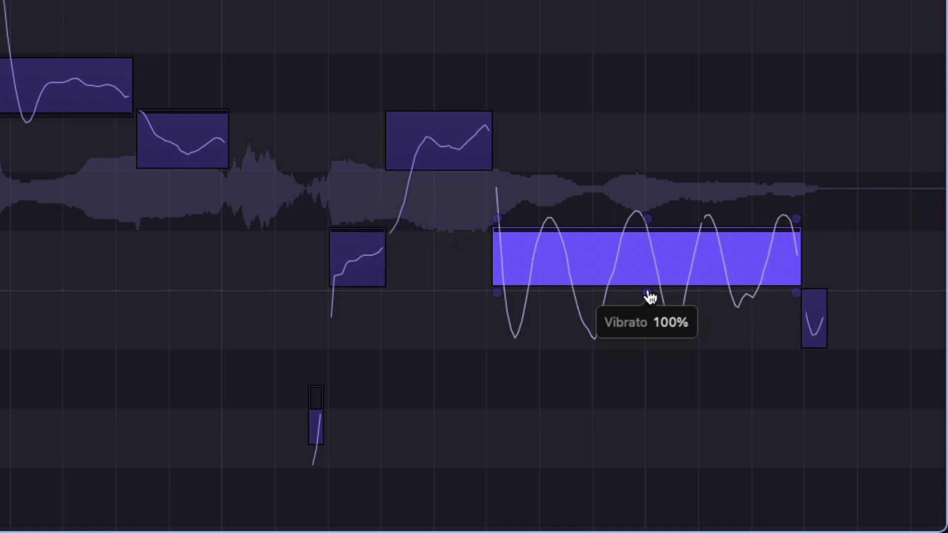
{"action": "left_click_drag", "start_coordinate": [647, 293], "coordinate": [647, 288]}
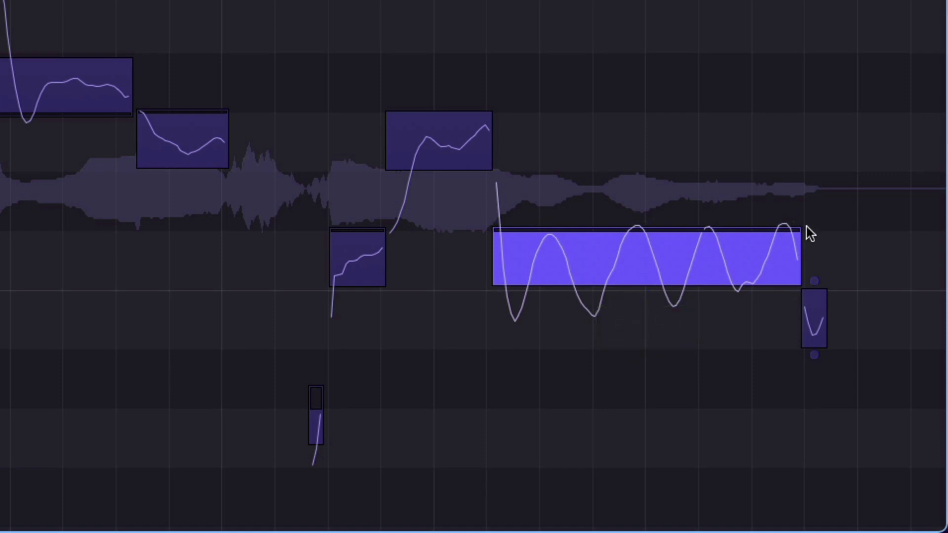
{"action": "left_click_drag", "start_coordinate": [797, 219], "coordinate": [797, 226]}
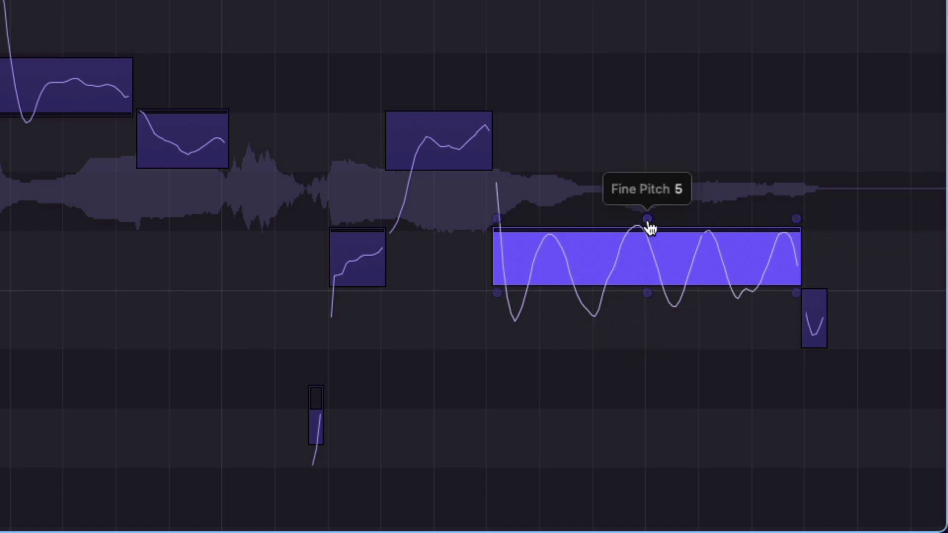
{"action": "left_click_drag", "start_coordinate": [648, 219], "coordinate": [648, 222]}
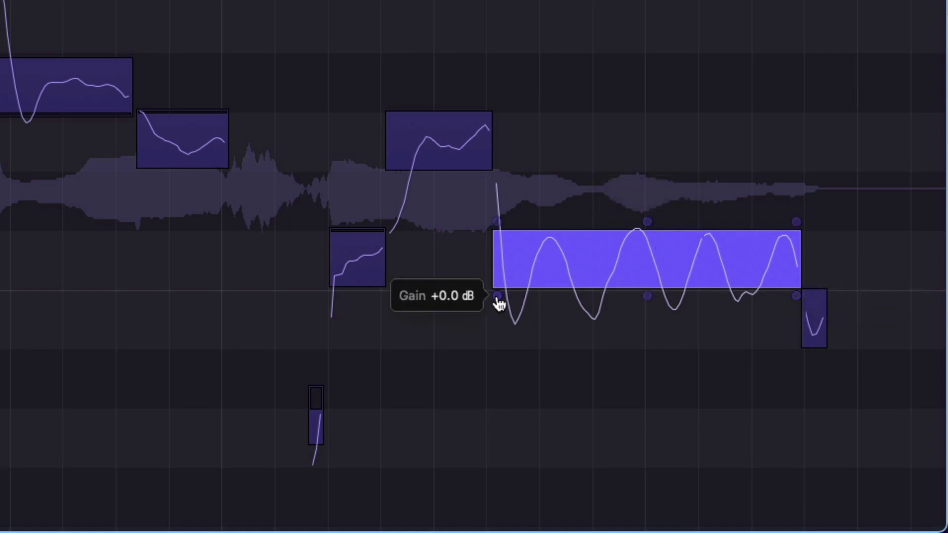
{"action": "left_click_drag", "start_coordinate": [498, 296], "coordinate": [498, 291]}
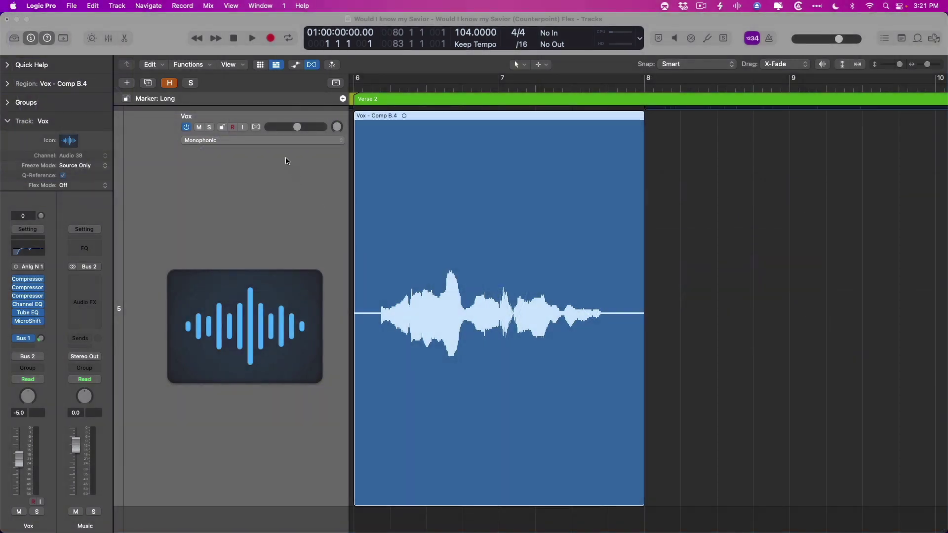
Enable Flex Time on the Vox track, stretch the vocal region longer, and move a hi-hat transient later.
{"action": "left_click", "coordinate": [257, 128]}
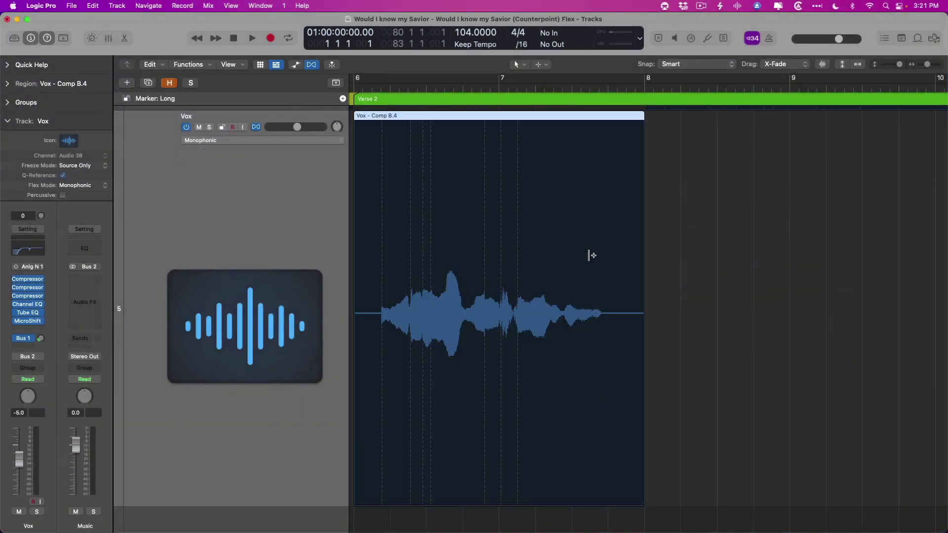
{"action": "left_click_drag", "start_coordinate": [642, 288], "coordinate": [748, 289]}
{"action": "left_click_drag", "start_coordinate": [748, 289], "coordinate": [748, 289]}
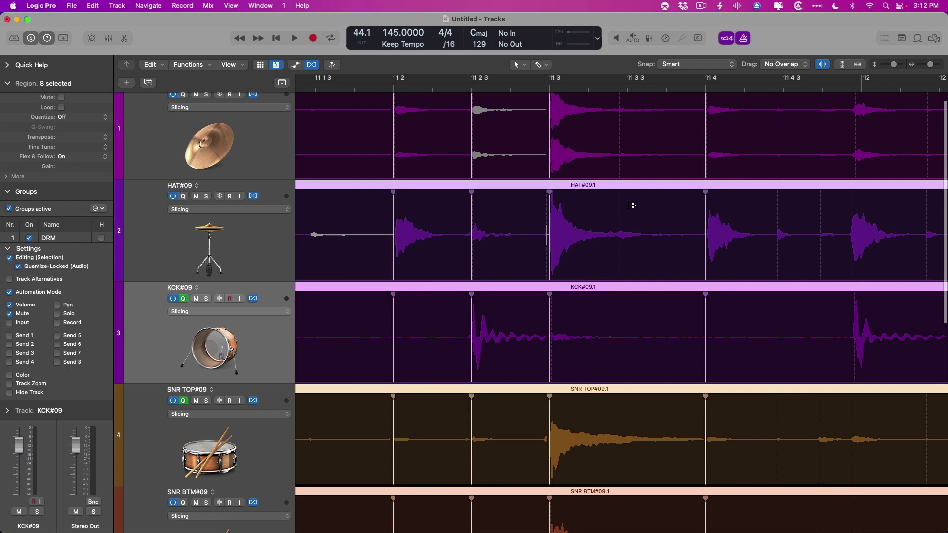
{"action": "left_click_drag", "start_coordinate": [620, 207], "coordinate": [628, 207]}
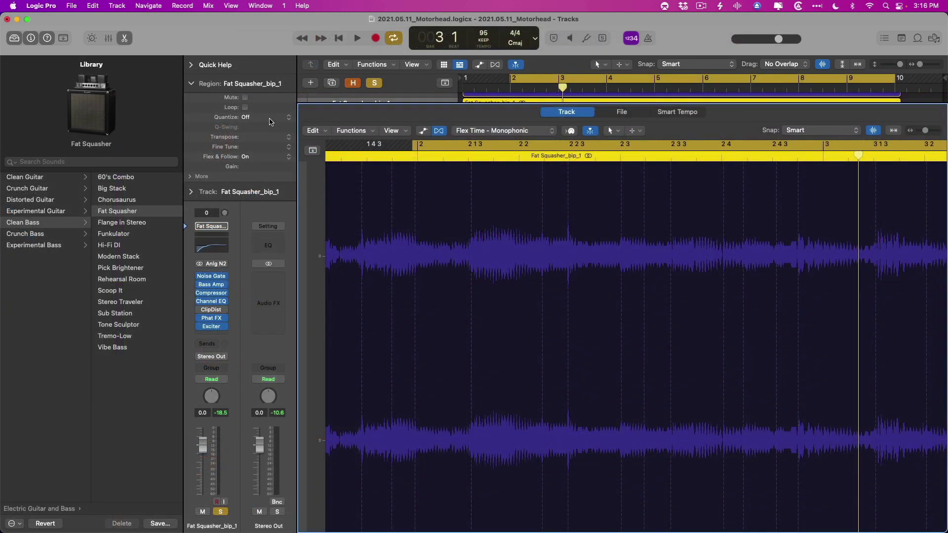
Quantize the bass region to 1/16 notes, nudge two piano transients, and return to the project start.
{"action": "left_click", "coordinate": [270, 120]}
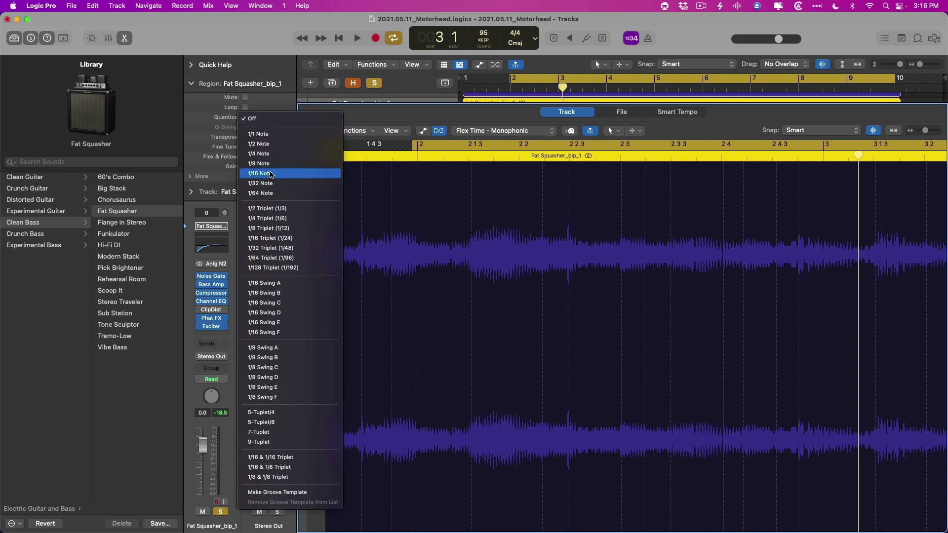
{"action": "left_click", "coordinate": [283, 173]}
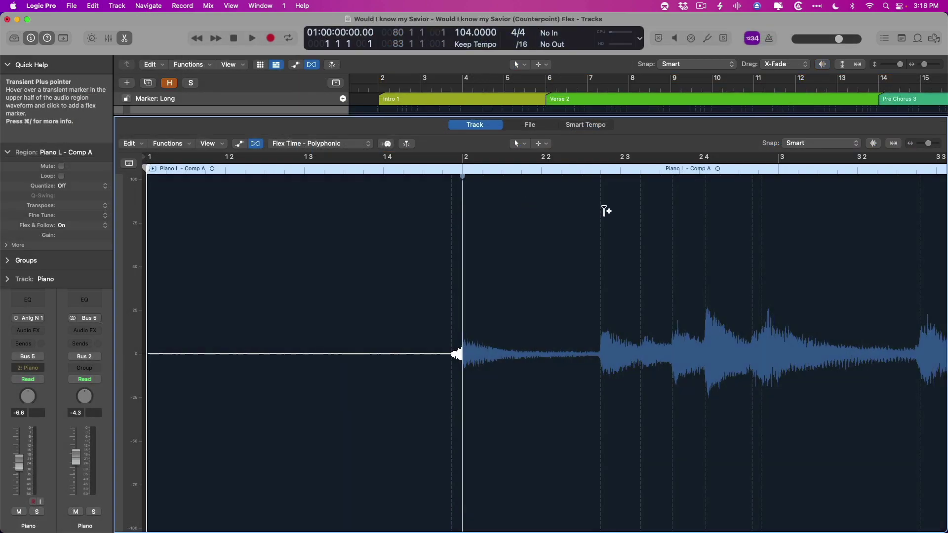
{"action": "left_click_drag", "start_coordinate": [605, 211], "coordinate": [621, 207]}
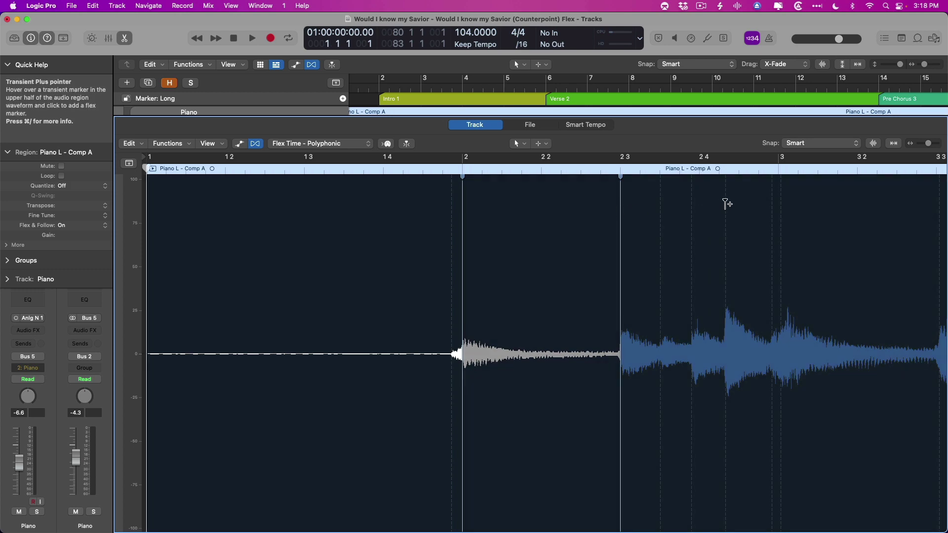
{"action": "left_click_drag", "start_coordinate": [726, 202], "coordinate": [720, 202]}
{"action": "key", "text": "Return"}
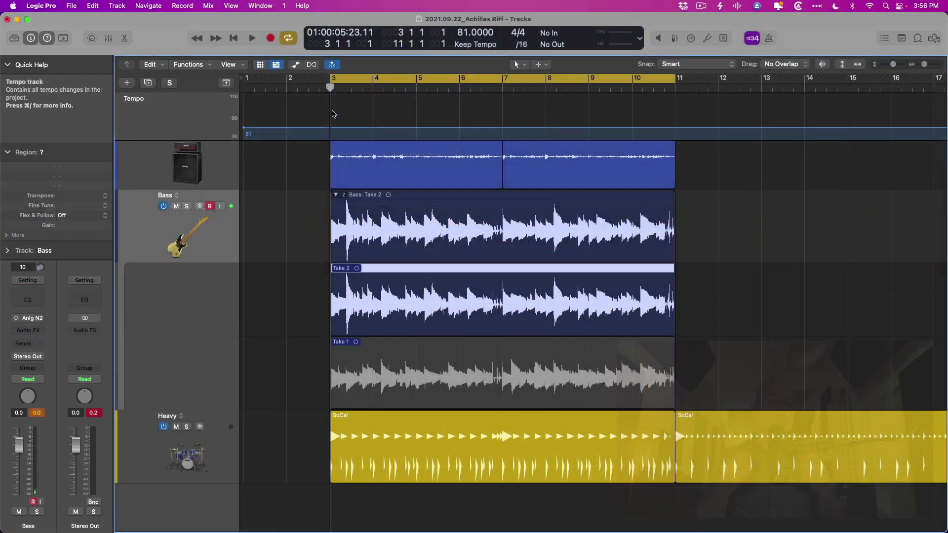
Record a third bass take.
{"action": "key", "text": "r"}
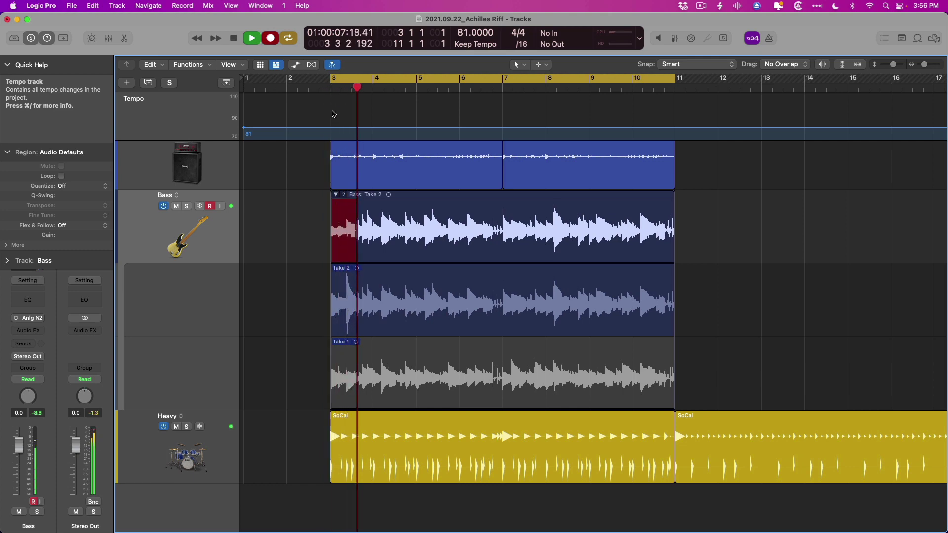
{"action": "key", "text": "space"}
{"action": "key", "text": "z"}
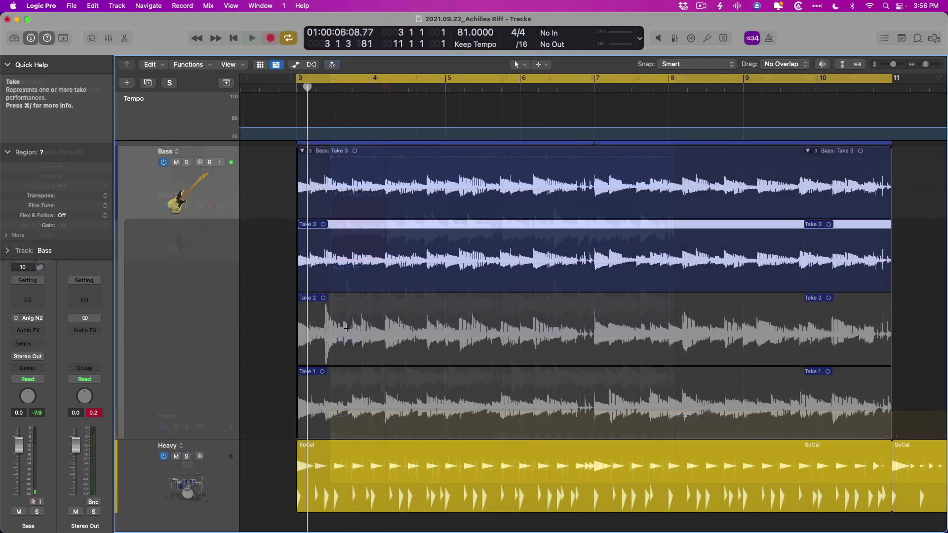
Comp sections from Takes 1–3, including bars 4–5 from Take 3 and 5–6 from Take 2, then collapse the folder.
{"action": "left_click", "coordinate": [362, 354]}
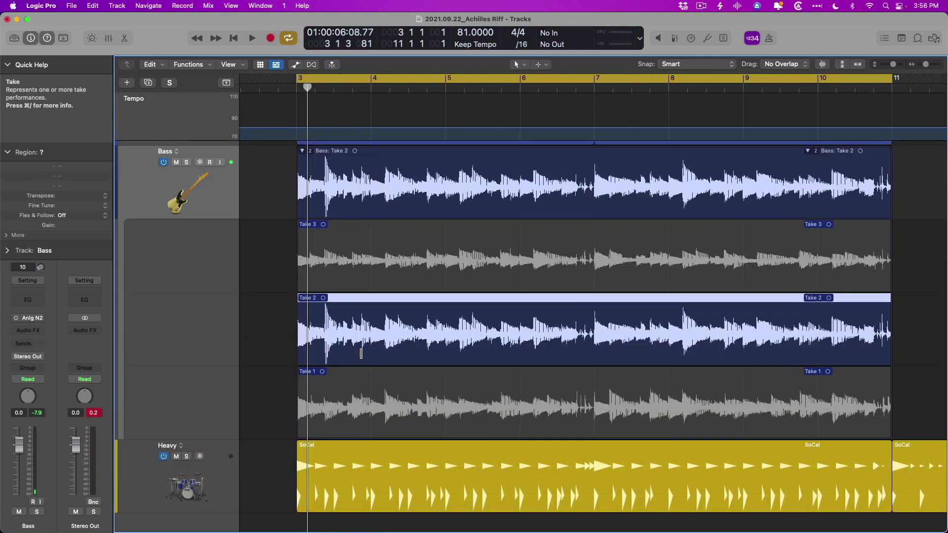
{"action": "left_click", "coordinate": [376, 425]}
{"action": "left_click_drag", "start_coordinate": [384, 280], "coordinate": [426, 272]}
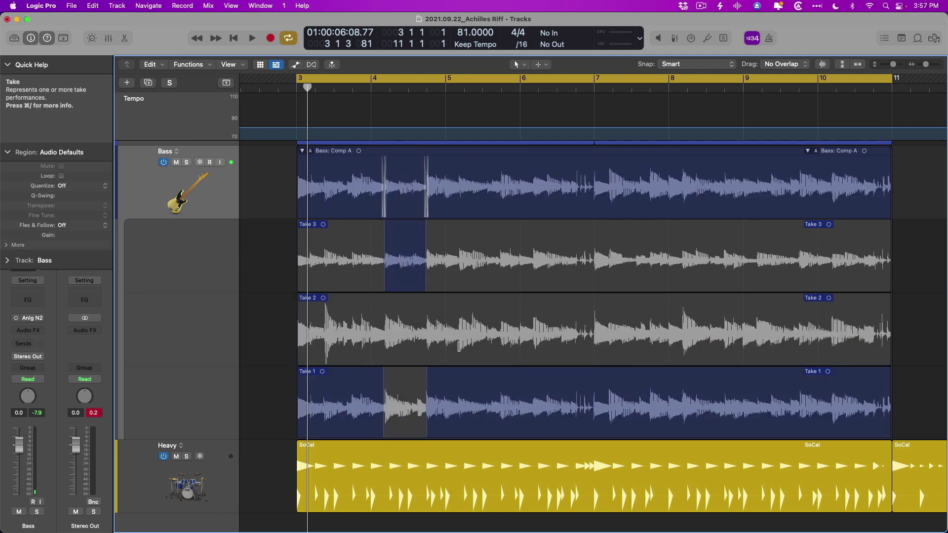
{"action": "left_click_drag", "start_coordinate": [460, 338], "coordinate": [561, 339]}
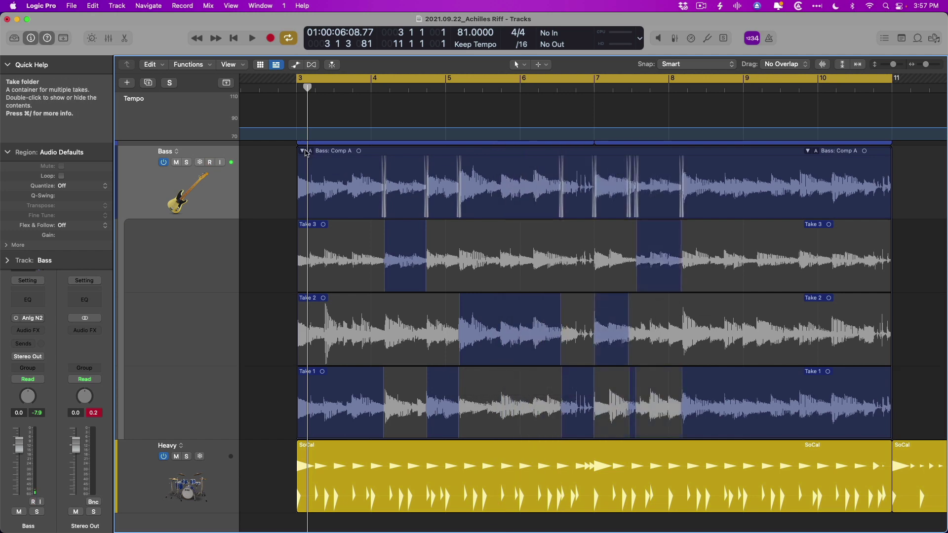
{"action": "left_click", "coordinate": [302, 151]}
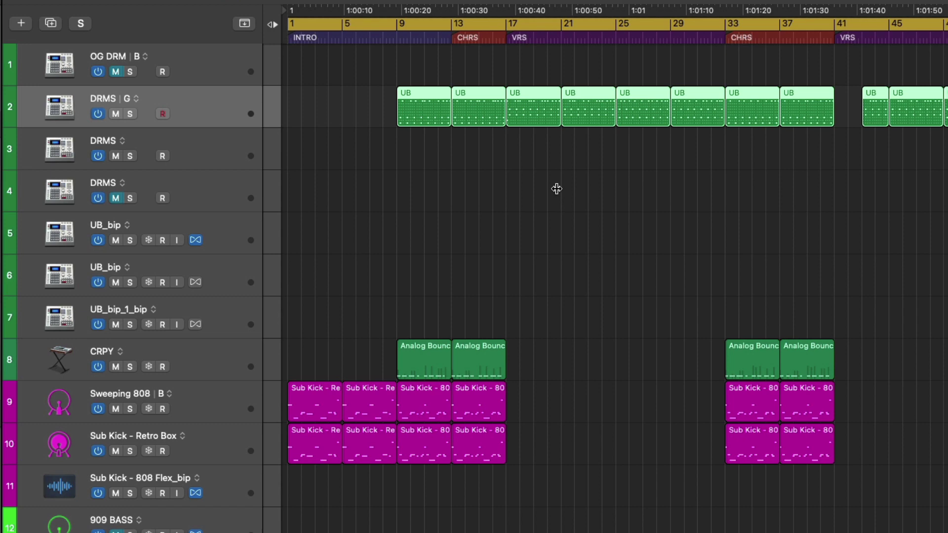
Switch the DRMS track to alternative E, then to alternative D.
{"action": "left_click", "coordinate": [136, 97]}
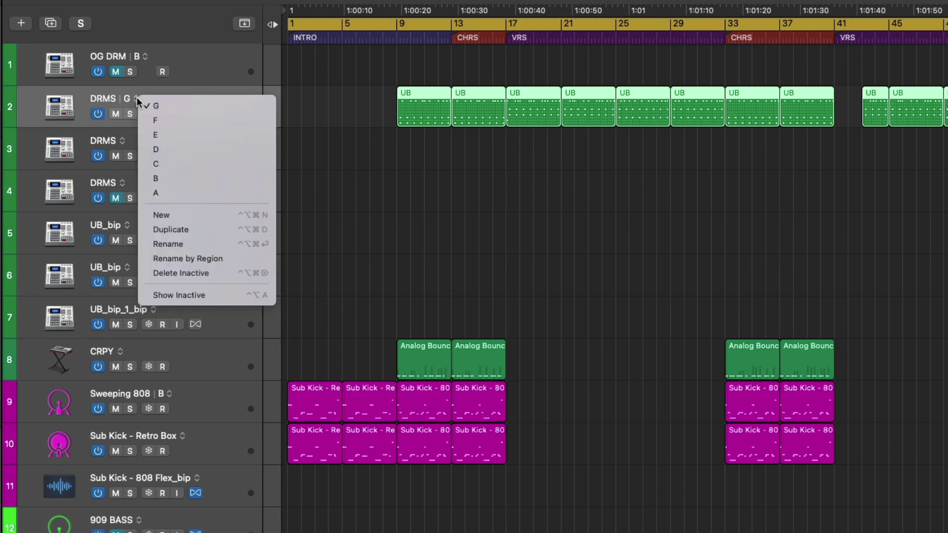
{"action": "left_click", "coordinate": [147, 136]}
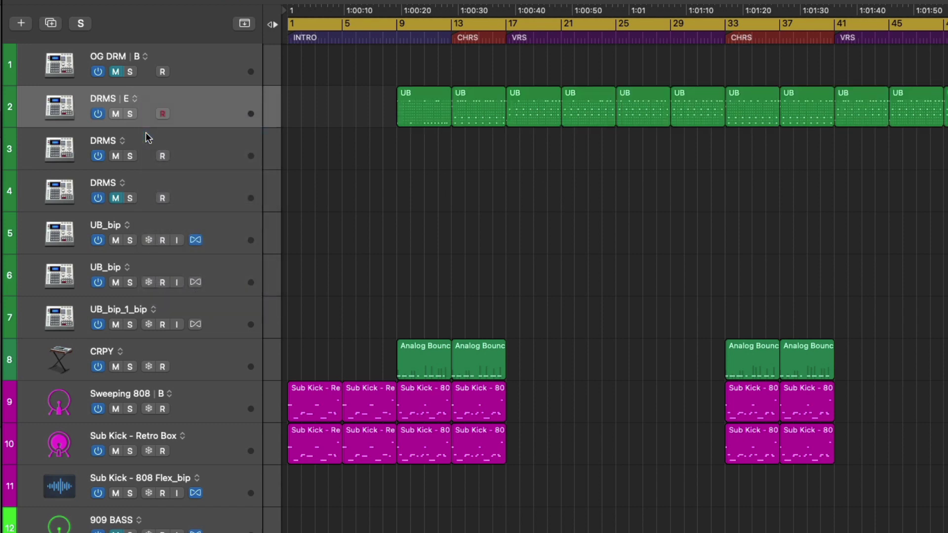
{"action": "left_click", "coordinate": [135, 98]}
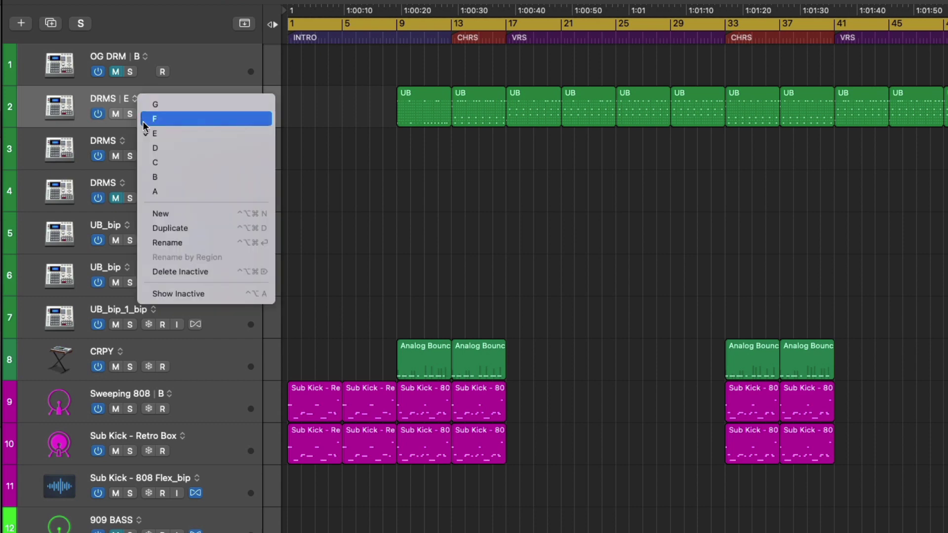
{"action": "left_click", "coordinate": [147, 148]}
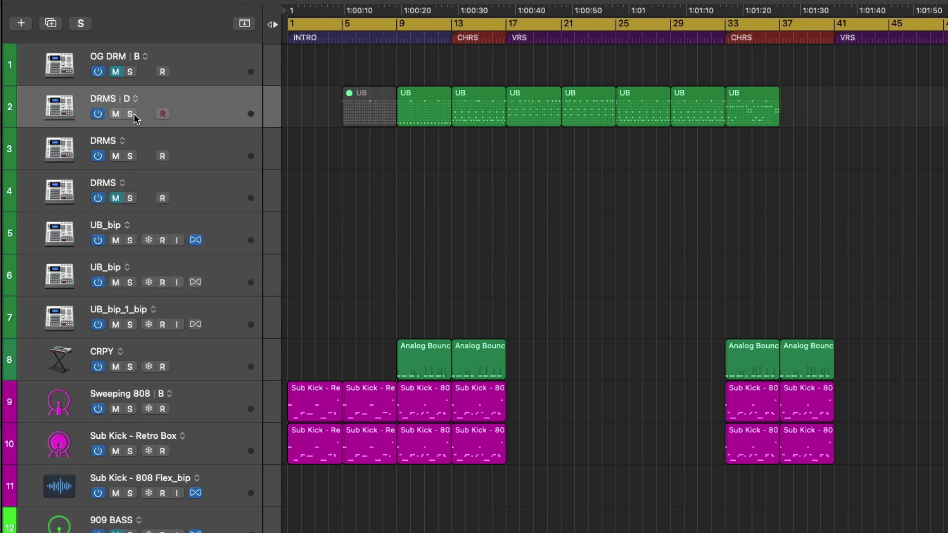
Show the inactive alternatives, audition G and F, and promote G to the playing alternative.
{"action": "left_click", "coordinate": [134, 98]}
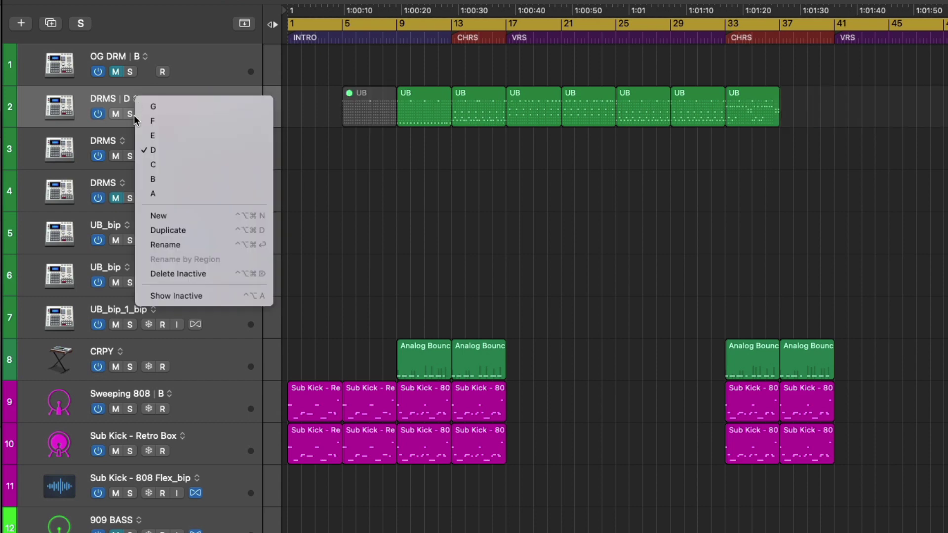
{"action": "left_click", "coordinate": [152, 302]}
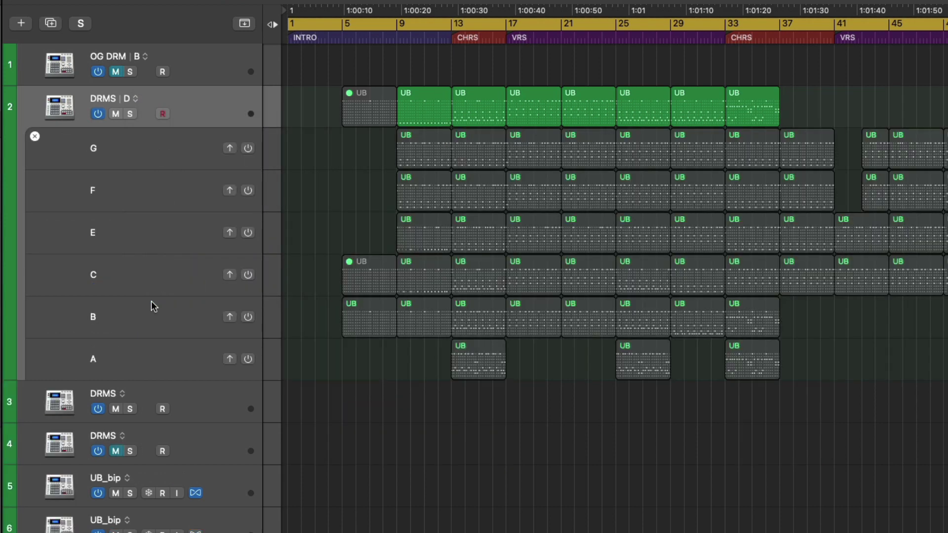
{"action": "left_click", "coordinate": [249, 149]}
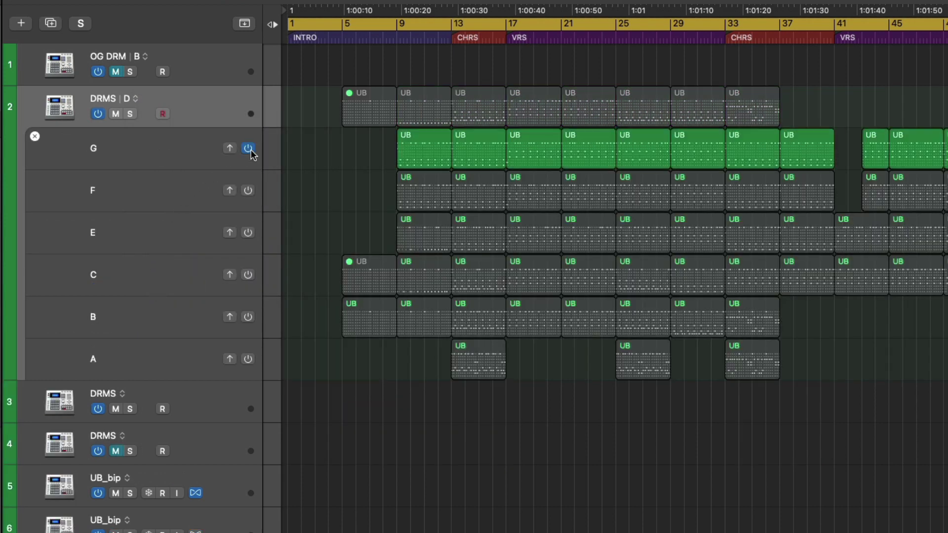
{"action": "left_click", "coordinate": [249, 190]}
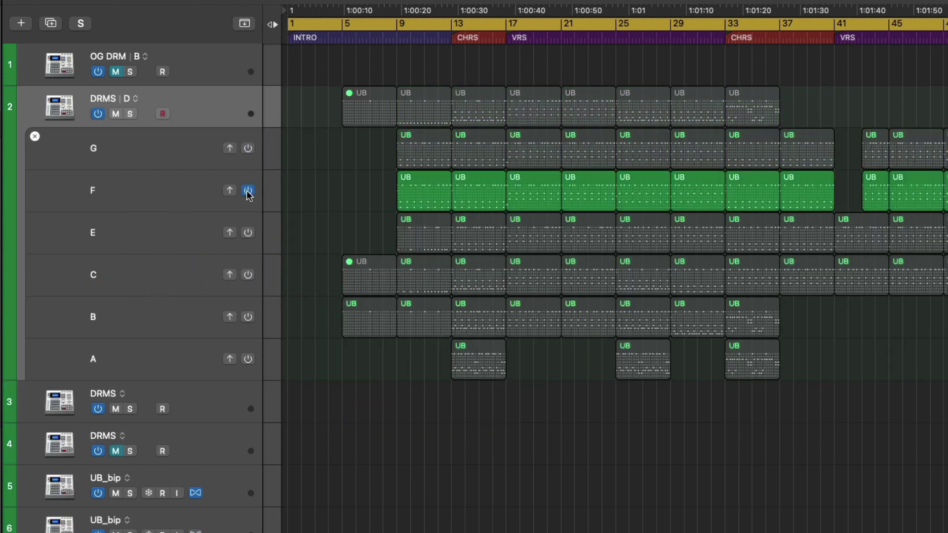
{"action": "left_click", "coordinate": [229, 149]}
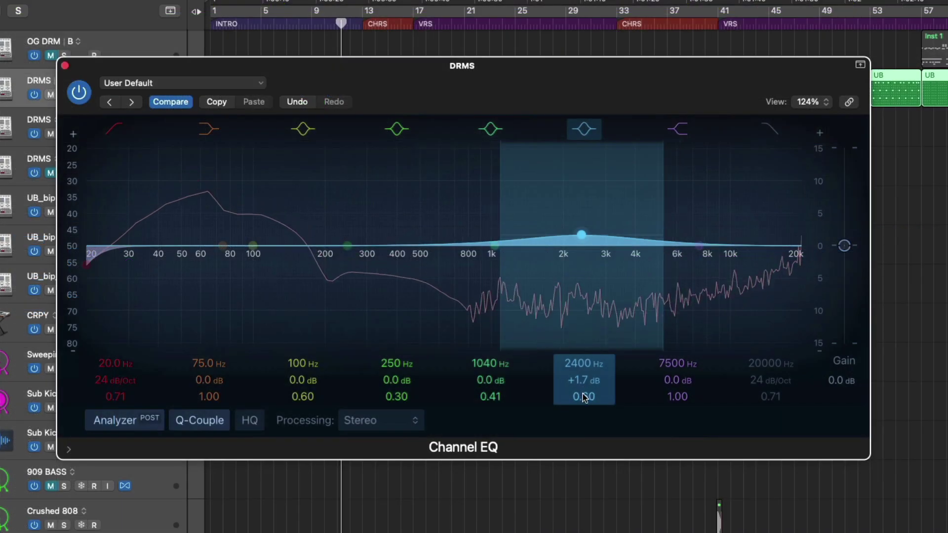
Boost the DRMS Channel EQ high shelf at 7250 Hz and cut the low-mid band near 270 Hz.
{"action": "left_click_drag", "start_coordinate": [699, 246], "coordinate": [697, 241]}
{"action": "left_click", "coordinate": [347, 245]}
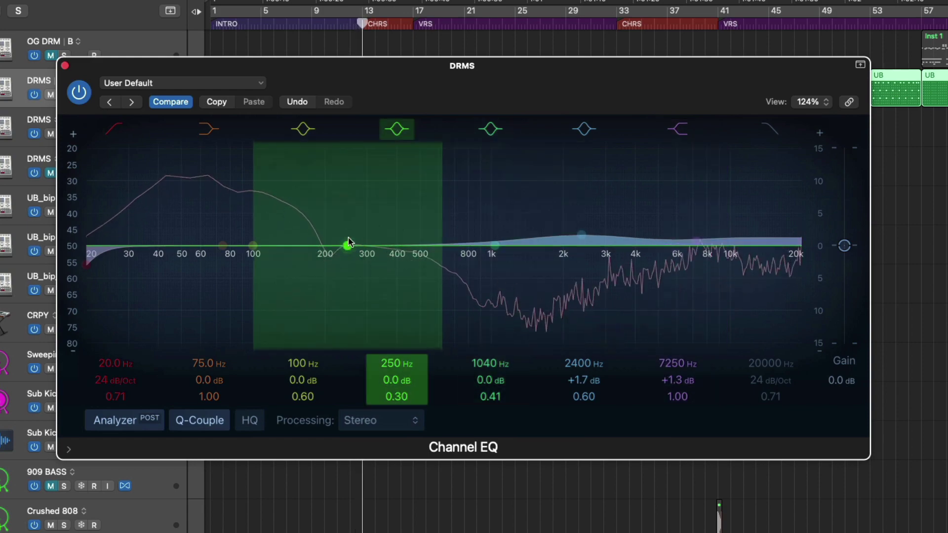
{"action": "left_click_drag", "start_coordinate": [348, 242], "coordinate": [356, 261]}
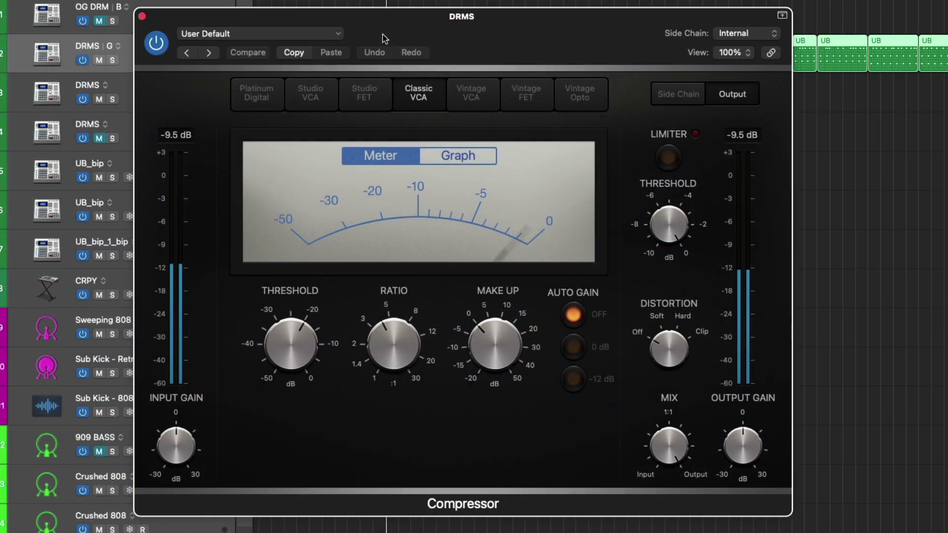
Try the Platinum Digital, Studio VCA and Studio FET compressor models.
{"action": "left_click", "coordinate": [267, 100]}
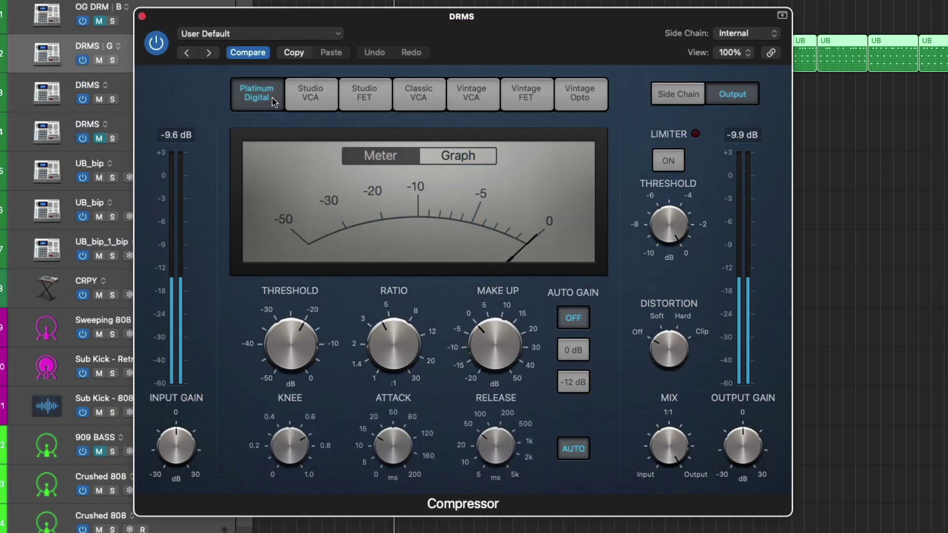
{"action": "left_click", "coordinate": [324, 93]}
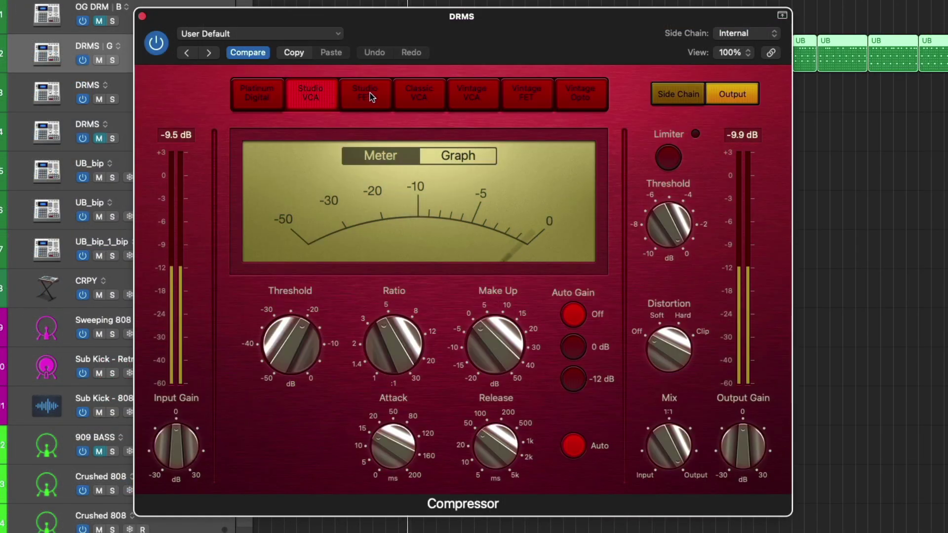
{"action": "left_click", "coordinate": [370, 94]}
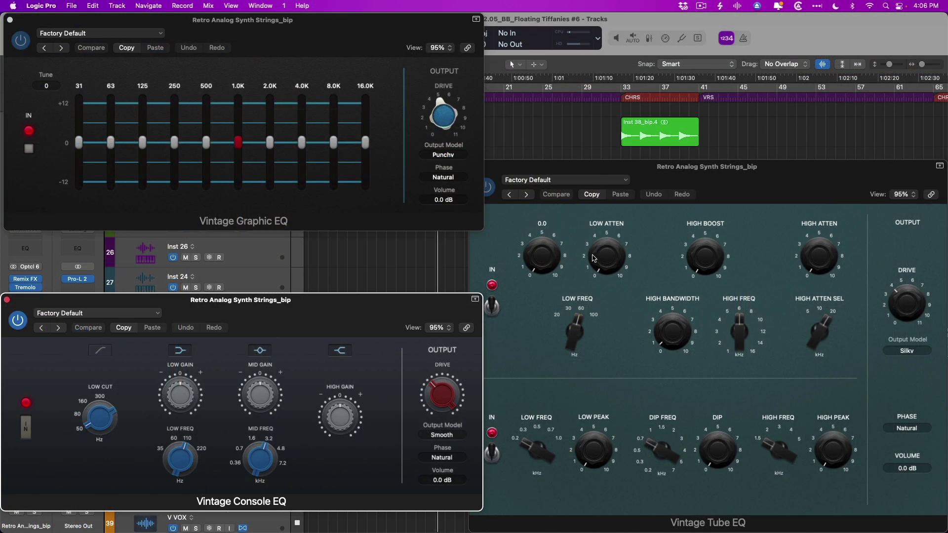
Raise the Vintage Tube EQ's Low Atten and lengthen the AutoFilter envelope decay.
{"action": "left_click_drag", "start_coordinate": [595, 258], "coordinate": [606, 247]}
{"action": "mouse_move", "coordinate": [539, 250]}
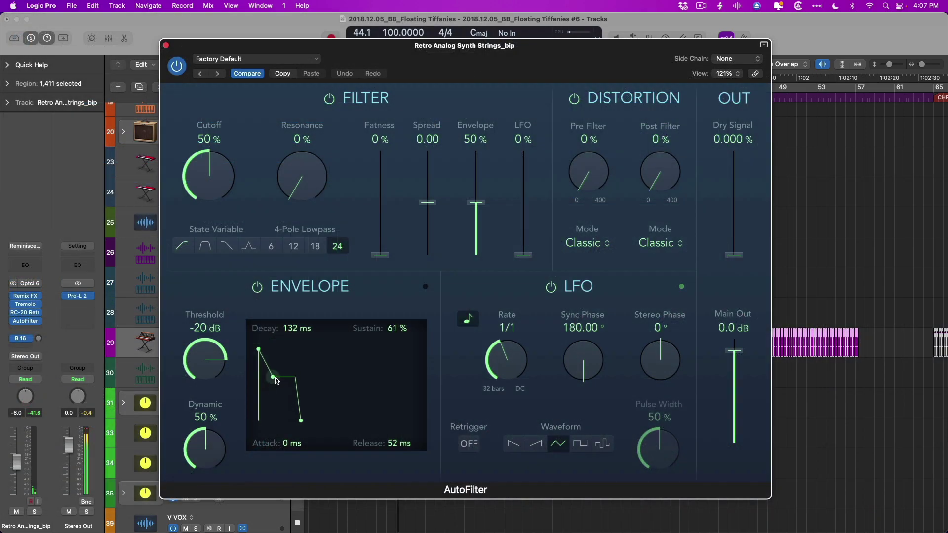
{"action": "left_click_drag", "start_coordinate": [265, 395], "coordinate": [287, 366]}
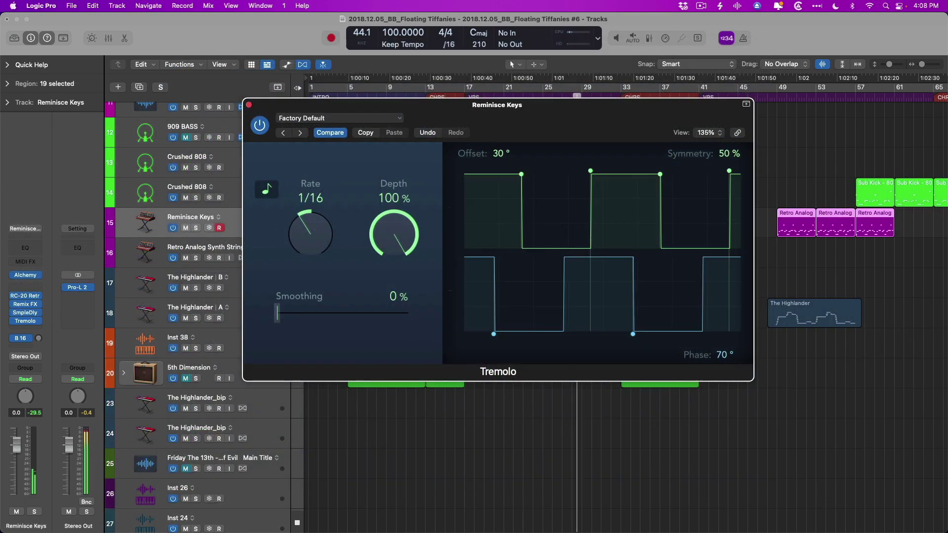
Set the Tremolo offset to 40° and smoothing to 21%, and reduce its depth slightly.
{"action": "left_click_drag", "start_coordinate": [497, 158], "coordinate": [496, 153]}
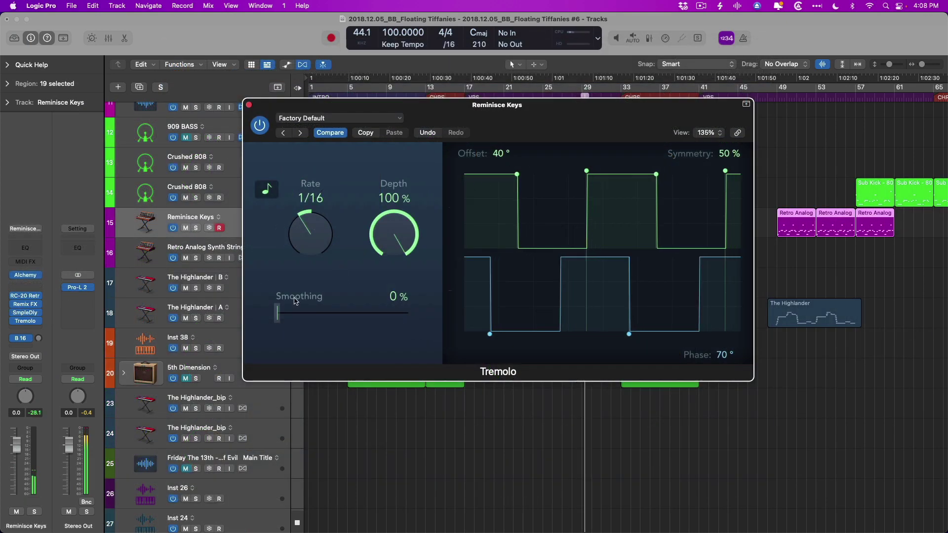
{"action": "left_click_drag", "start_coordinate": [291, 303], "coordinate": [304, 313]}
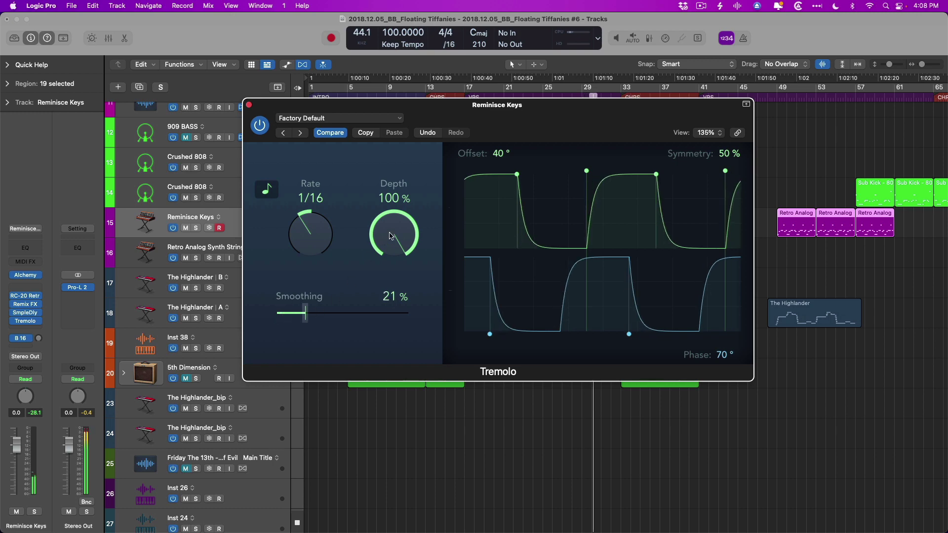
{"action": "left_click_drag", "start_coordinate": [392, 237], "coordinate": [392, 247]}
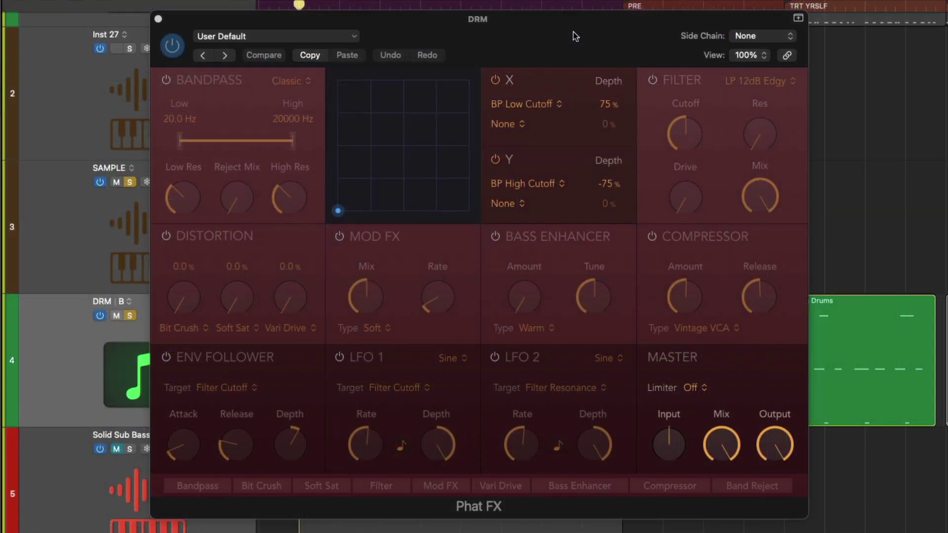
Load the Drums > Accentuate preset in Phat FX and centre the XY modulation puck.
{"action": "left_click", "coordinate": [354, 36]}
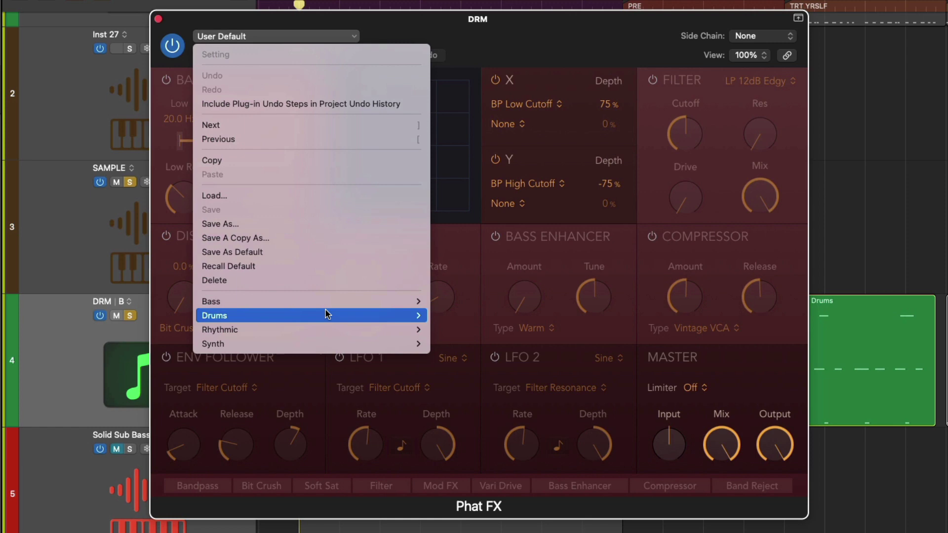
{"action": "mouse_move", "coordinate": [328, 315]}
{"action": "left_click", "coordinate": [452, 315]}
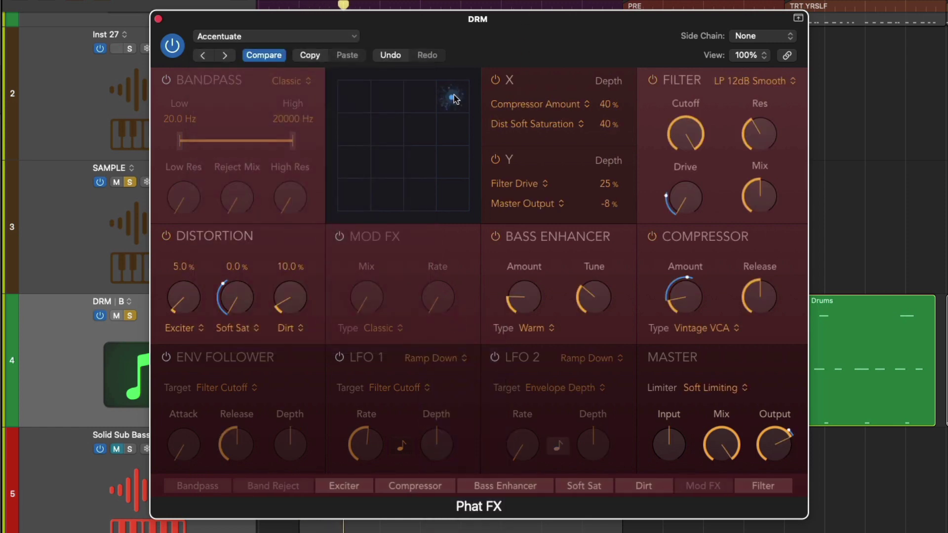
{"action": "left_click_drag", "start_coordinate": [454, 94], "coordinate": [412, 157]}
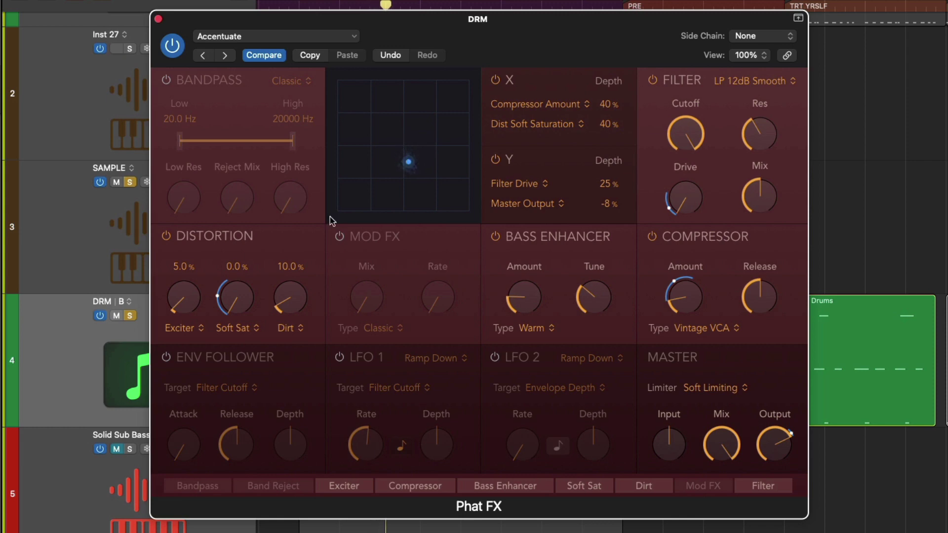
Raise Exciter, then reorder the chain so Dirt follows Exciter and Exciter follows Soft Sat.
{"action": "left_click_drag", "start_coordinate": [185, 309], "coordinate": [181, 298]}
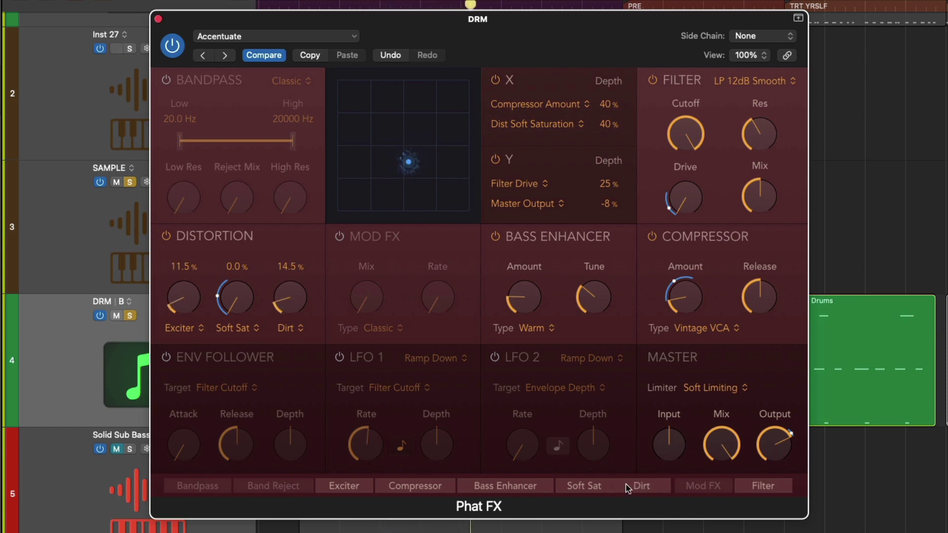
{"action": "left_click_drag", "start_coordinate": [628, 488], "coordinate": [402, 482]}
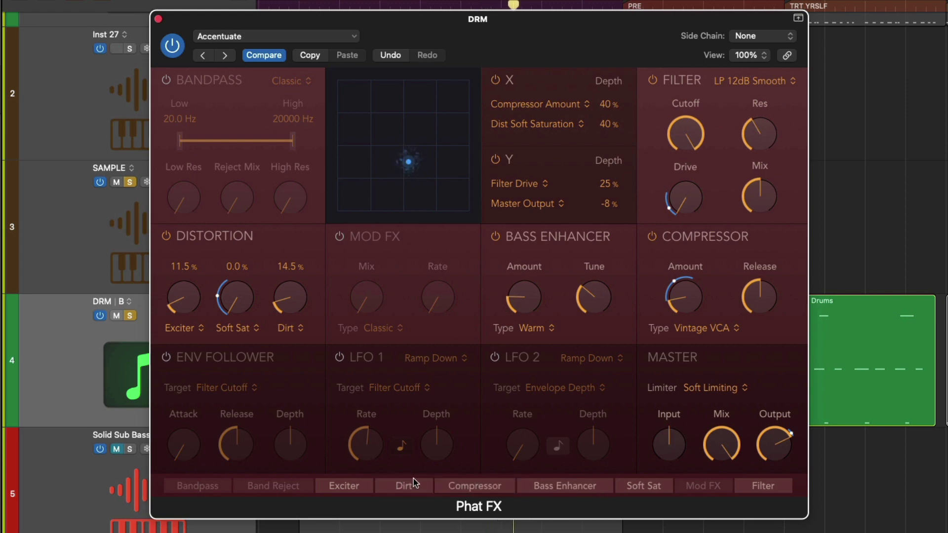
{"action": "left_click_drag", "start_coordinate": [344, 486], "coordinate": [647, 493]}
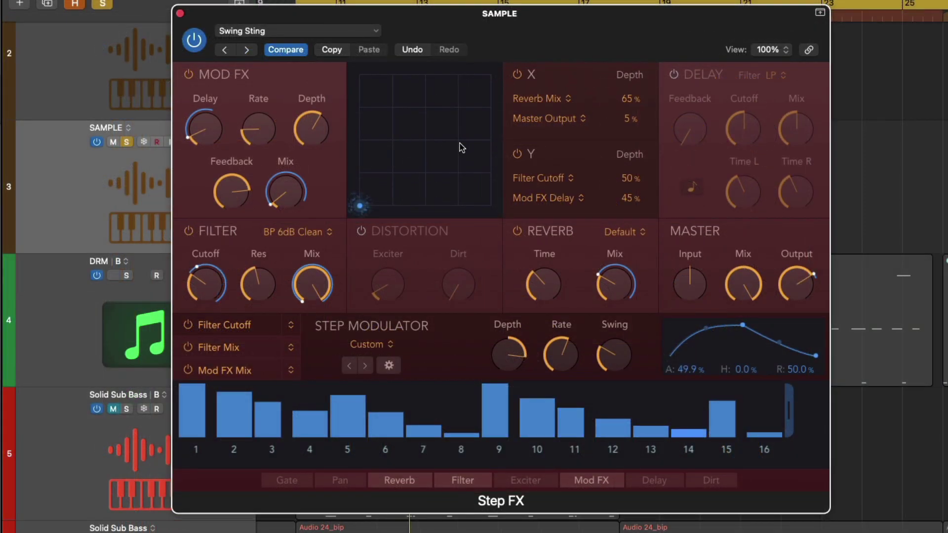
Route the second Step FX modulation lane from Filter Mix to Pan.
{"action": "mouse_move", "coordinate": [295, 285]}
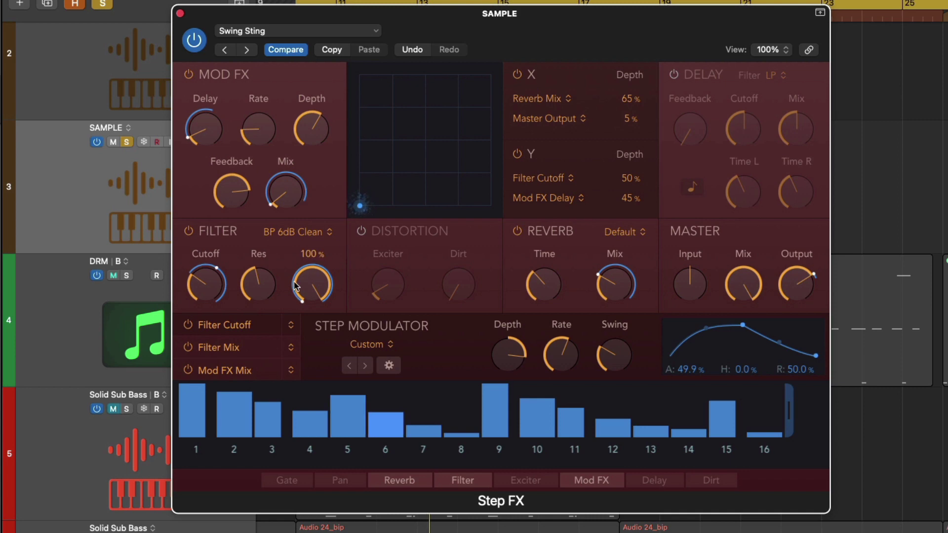
{"action": "left_click", "coordinate": [250, 348]}
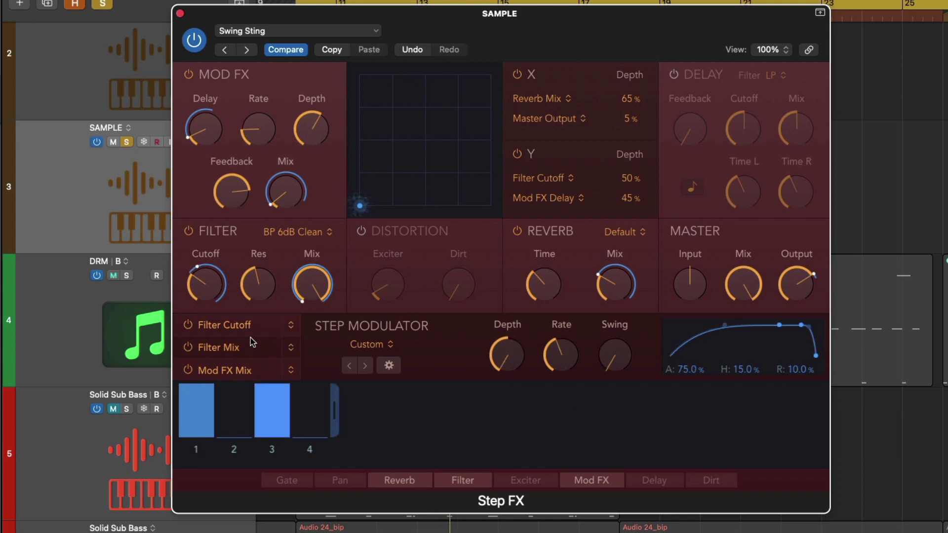
{"action": "left_click", "coordinate": [290, 348]}
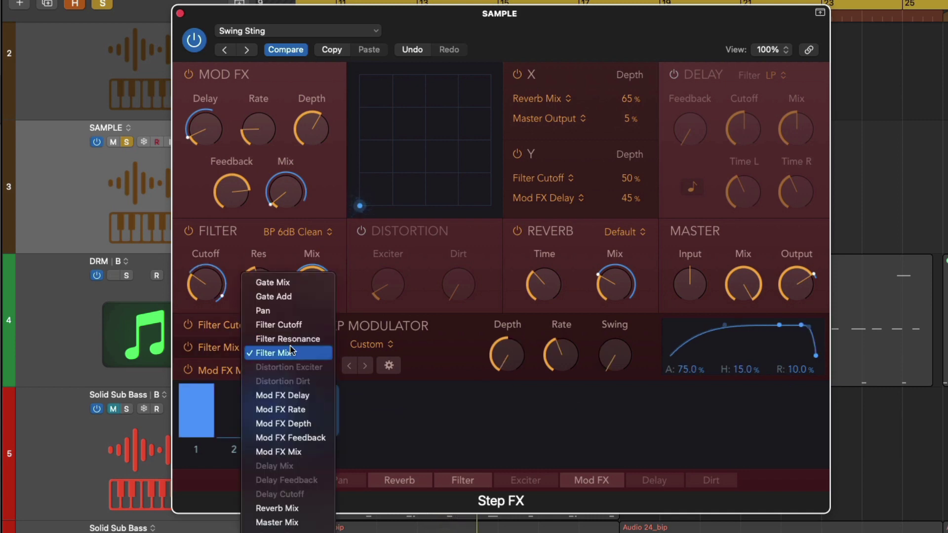
{"action": "left_click", "coordinate": [295, 311]}
Extend the Pan pattern to 18 steps and drop alternating steps (9, 11, 13, 15) to low.
{"action": "left_click_drag", "start_coordinate": [332, 411], "coordinate": [822, 405]}
{"action": "left_click_drag", "start_coordinate": [360, 398], "coordinate": [359, 528]}
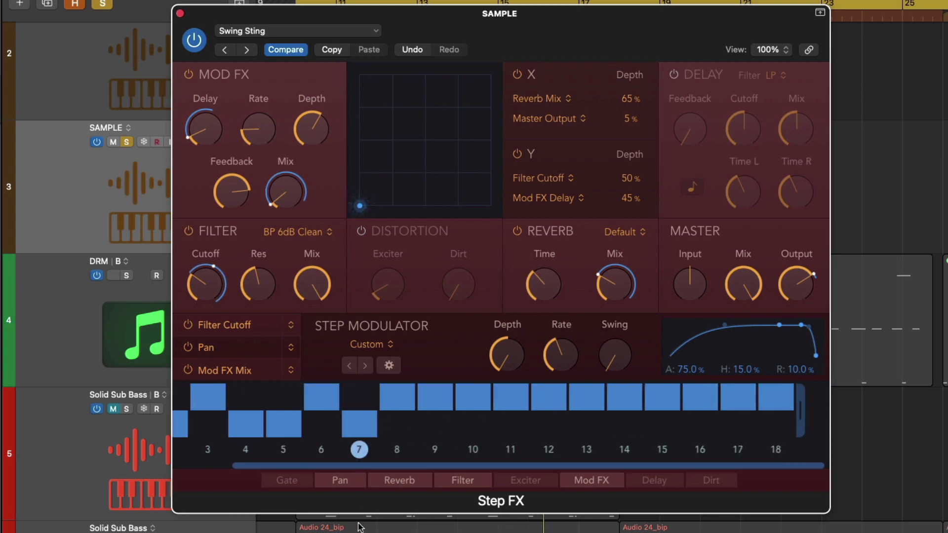
{"action": "left_click_drag", "start_coordinate": [435, 398], "coordinate": [431, 498]}
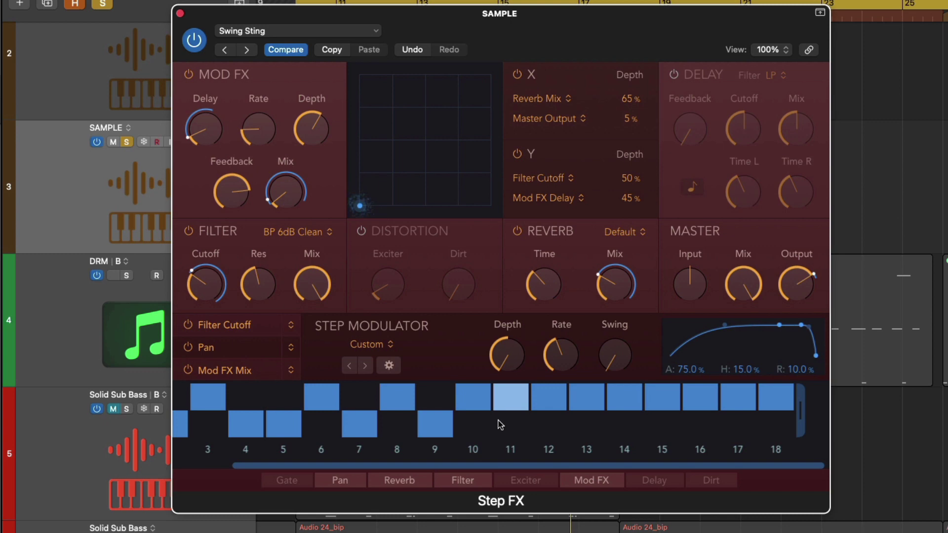
{"action": "left_click_drag", "start_coordinate": [500, 424], "coordinate": [504, 469]}
{"action": "mouse_move", "coordinate": [585, 401]}
{"action": "left_mouse_down"}
{"action": "mouse_move", "coordinate": [576, 416]}
{"action": "mouse_move", "coordinate": [631, 446]}
{"action": "left_mouse_up"}
{"action": "left_click_drag", "start_coordinate": [652, 396], "coordinate": [669, 474]}
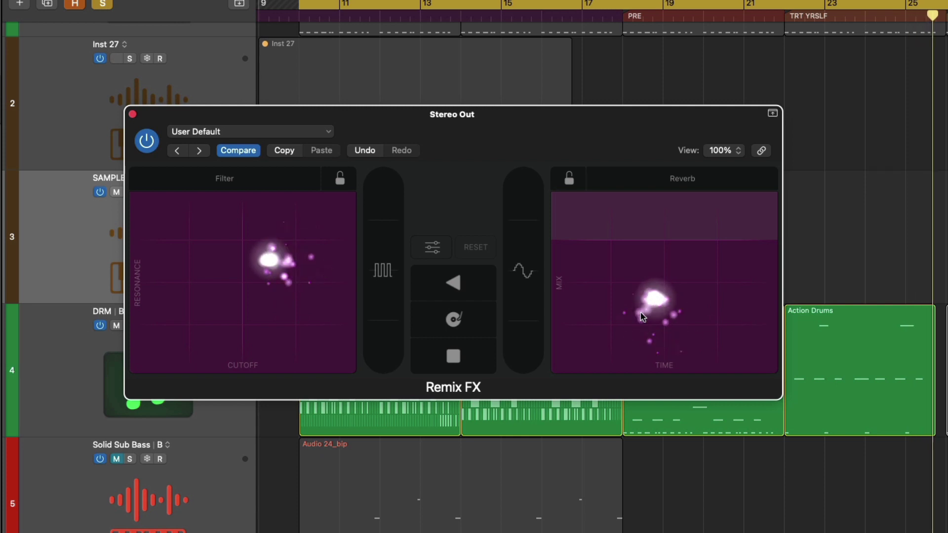
Stop and restart playback to hear the song through Remix FX on Stereo Out.
{"action": "key", "text": "space"}
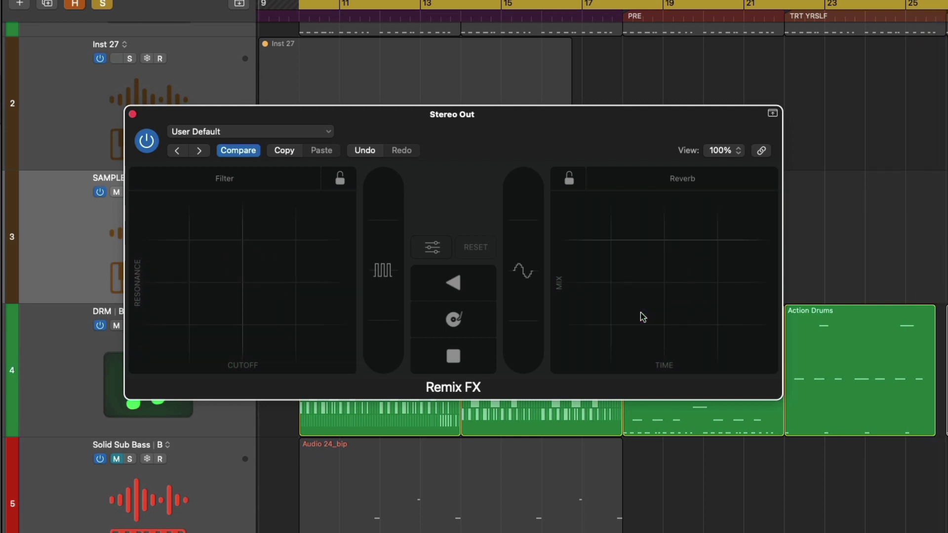
{"action": "key", "text": "space"}
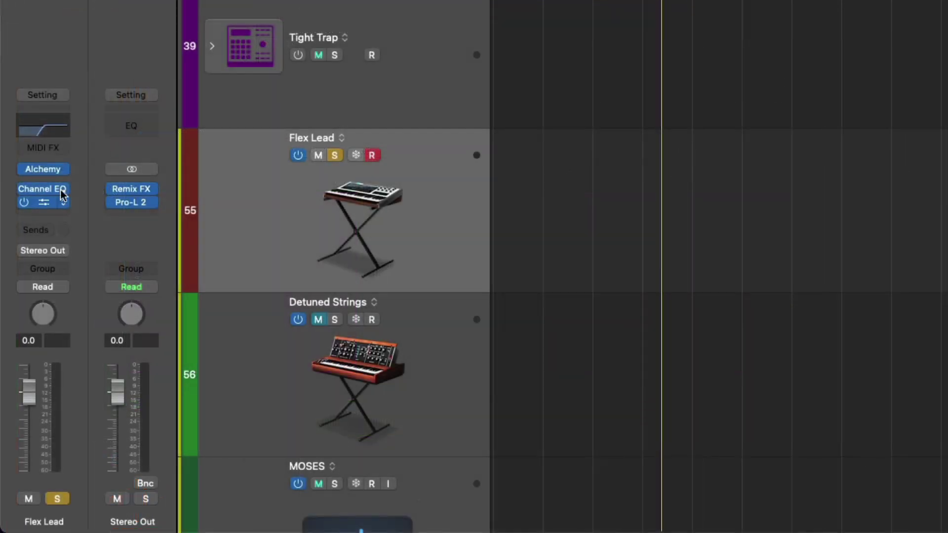
Add an Arpeggiator to Flex Lead and raise its variation to 2.
{"action": "left_click", "coordinate": [64, 148]}
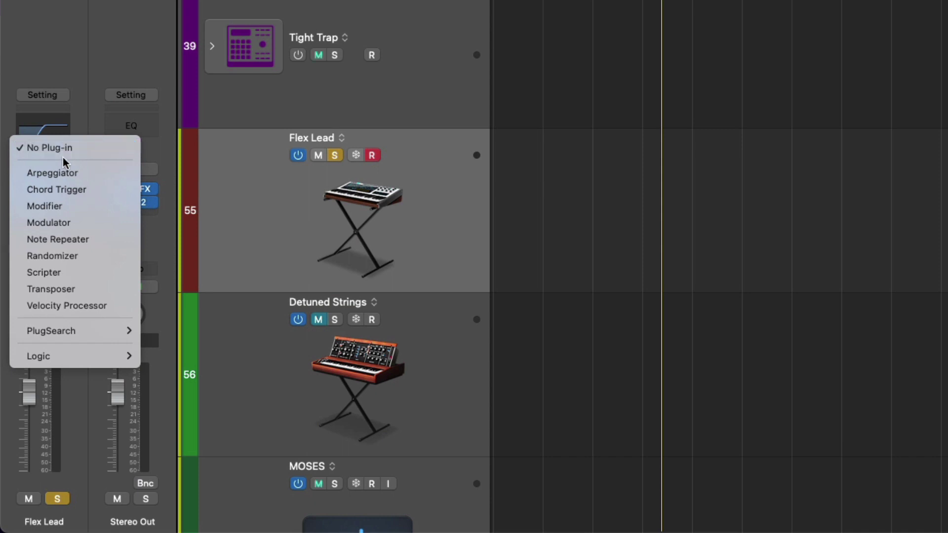
{"action": "left_click", "coordinate": [66, 173]}
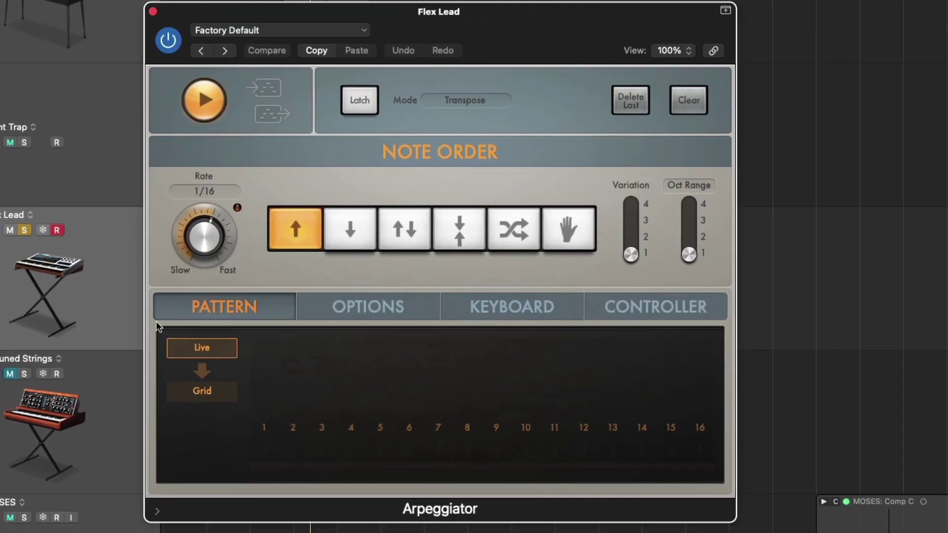
{"action": "left_click", "coordinate": [635, 236]}
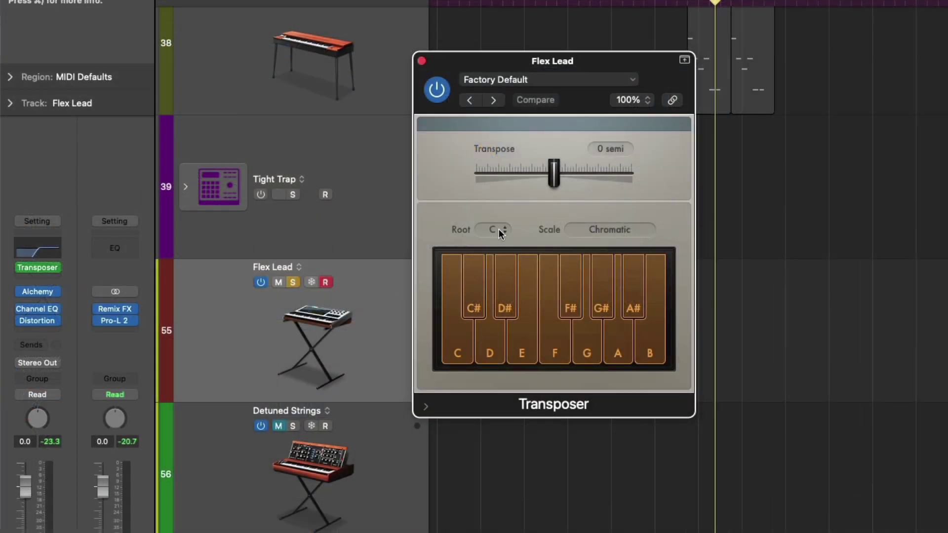
Set the Transposer to root F with the Major Pentatonic scale.
{"action": "left_click", "coordinate": [499, 229]}
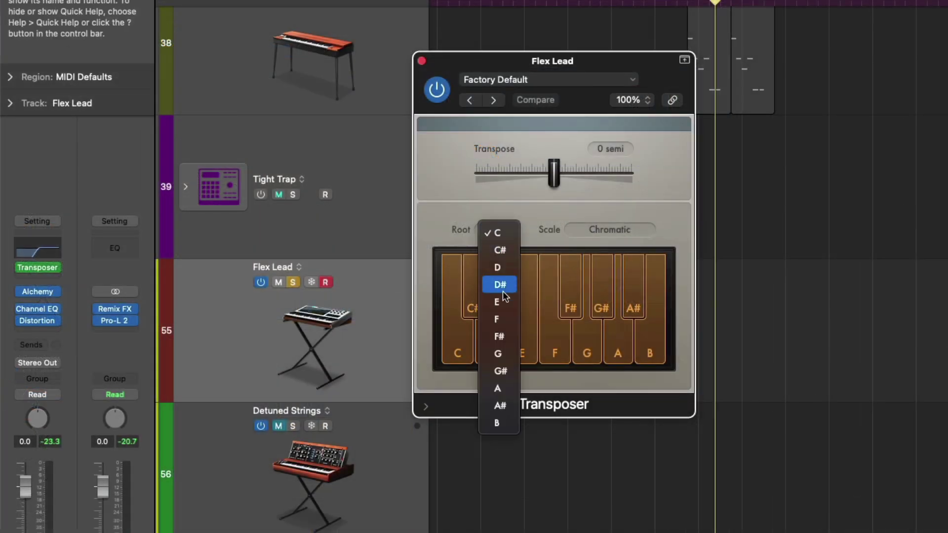
{"action": "left_click", "coordinate": [500, 318]}
{"action": "left_click", "coordinate": [624, 227]}
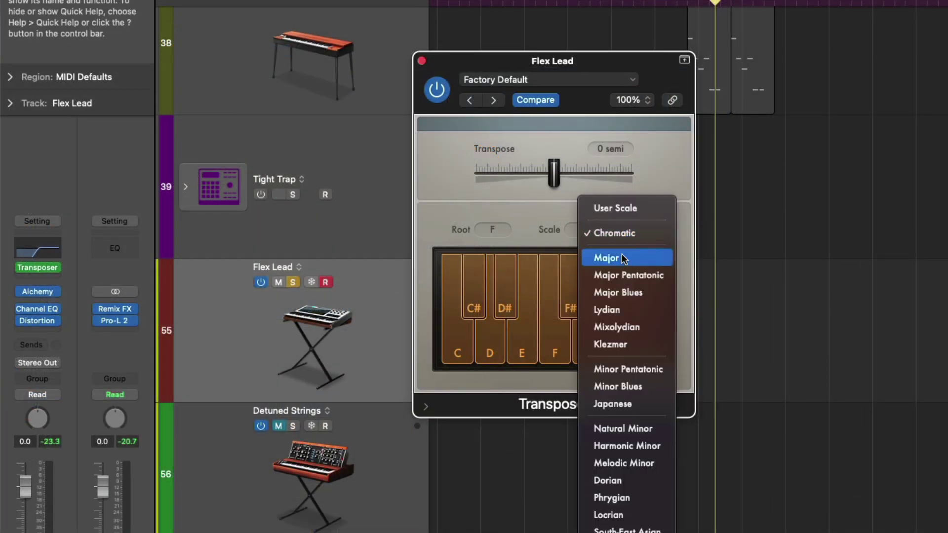
{"action": "left_click", "coordinate": [623, 271]}
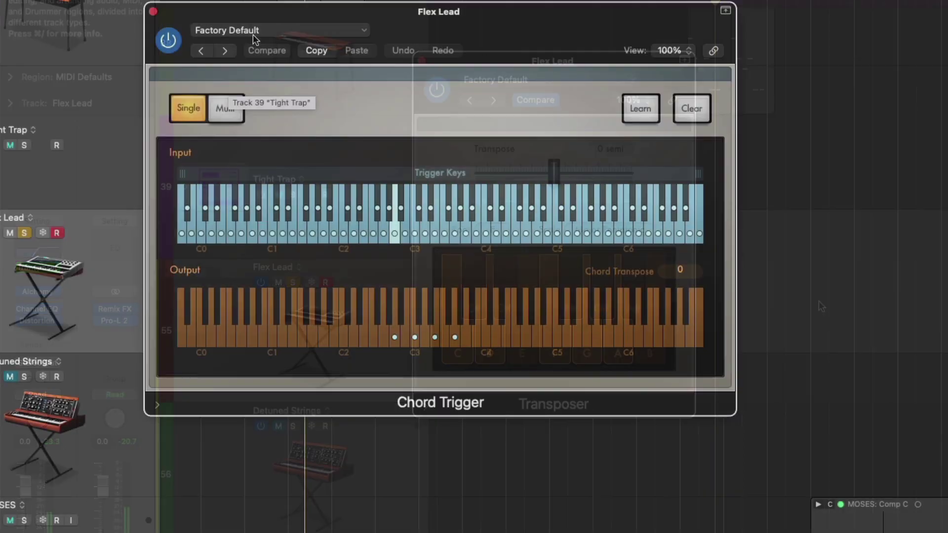
Load the Guitar Open Chords preset into Chord Trigger.
{"action": "left_click", "coordinate": [253, 31]}
{"action": "mouse_move", "coordinate": [307, 320]}
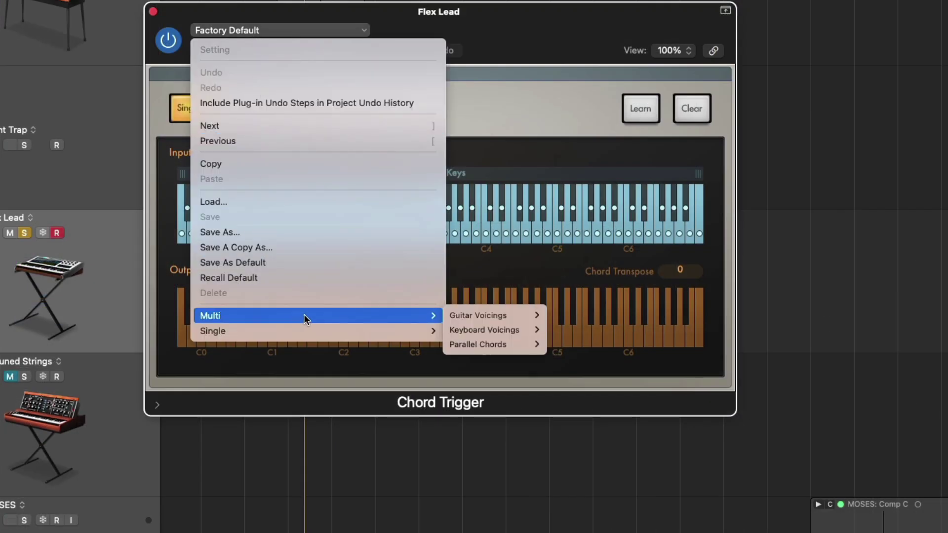
{"action": "mouse_move", "coordinate": [453, 313]}
{"action": "left_click", "coordinate": [565, 315]}
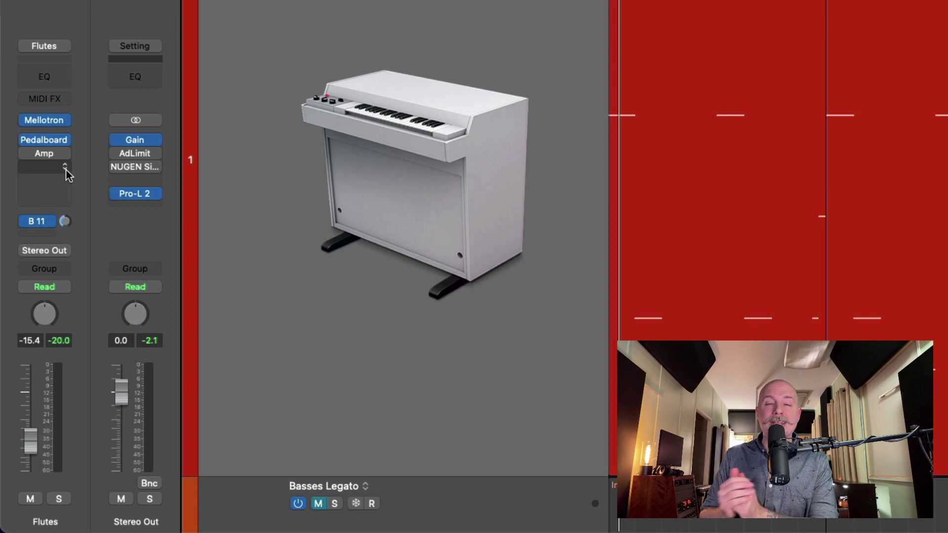
Insert Auto Sampler below Amp on Flutes, sampling every 3 semitones with 1.8 sec sustain.
{"action": "left_click", "coordinate": [40, 306]}
{"action": "mouse_move", "coordinate": [97, 475]}
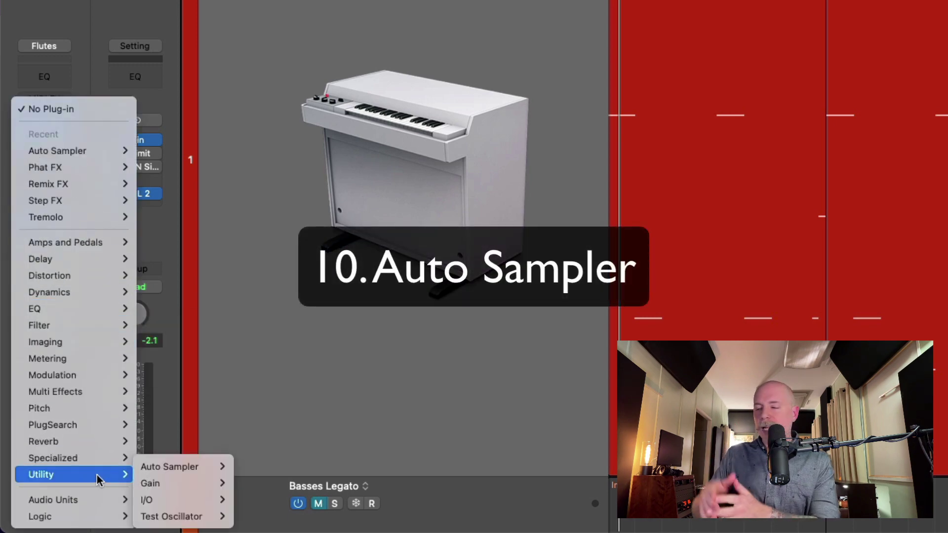
{"action": "left_click", "coordinate": [153, 472]}
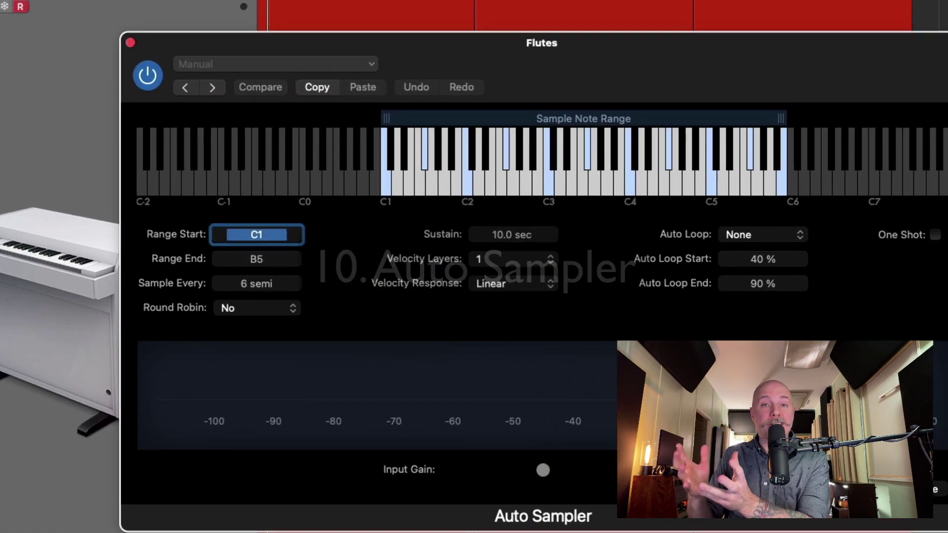
{"action": "left_click_drag", "start_coordinate": [513, 72], "coordinate": [426, 52]}
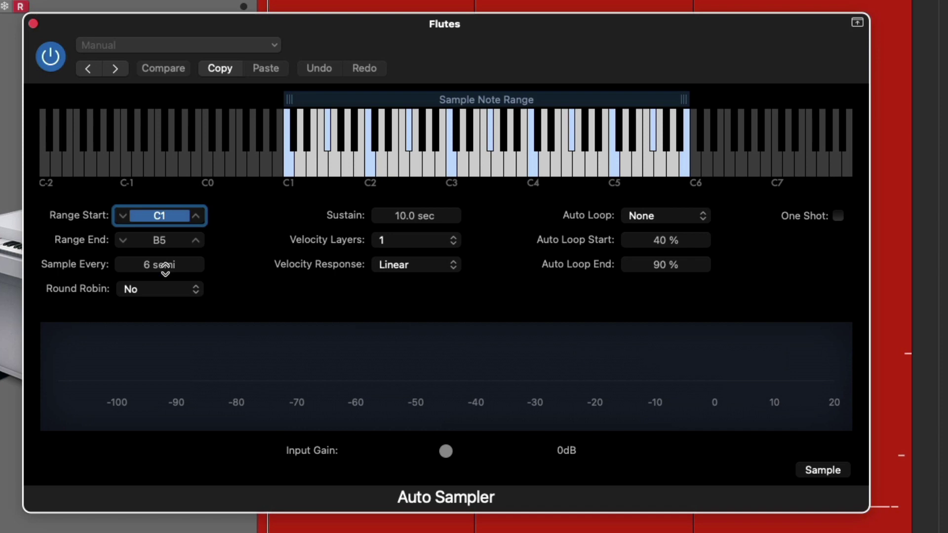
{"action": "left_click_drag", "start_coordinate": [159, 264], "coordinate": [159, 271]}
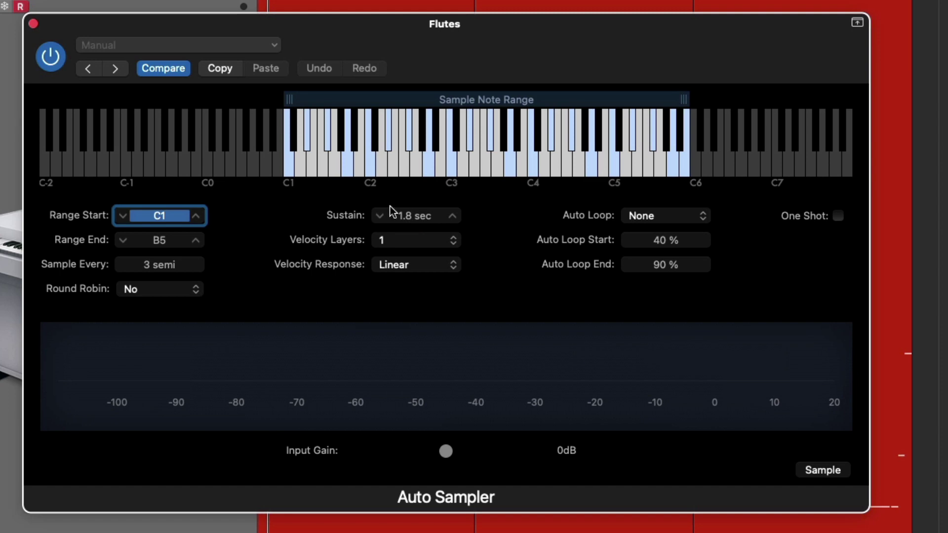
Start sampling, replacing the existing Auto Sampled Instrument file, and move Auto Sampler above Pedalboard.
{"action": "left_click", "coordinate": [829, 476]}
{"action": "left_click", "coordinate": [690, 369]}
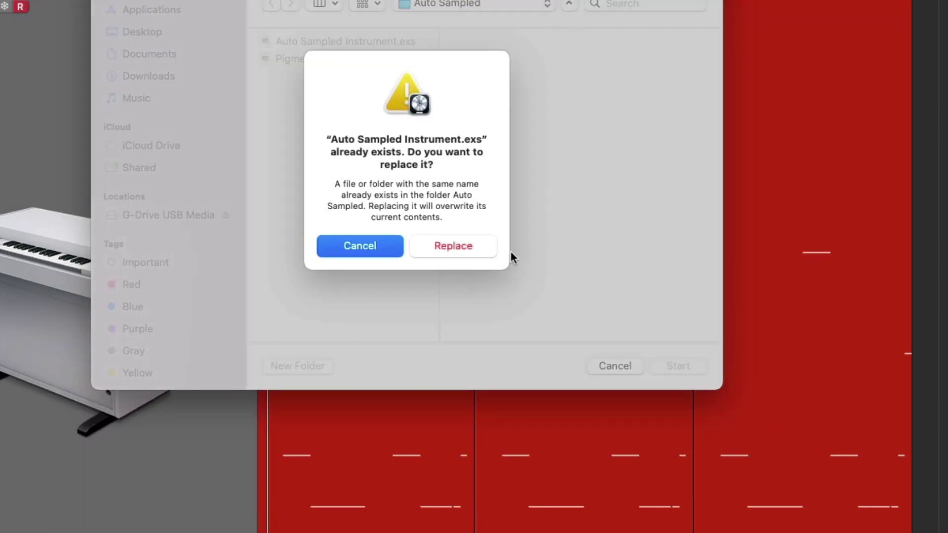
{"action": "left_click", "coordinate": [455, 246]}
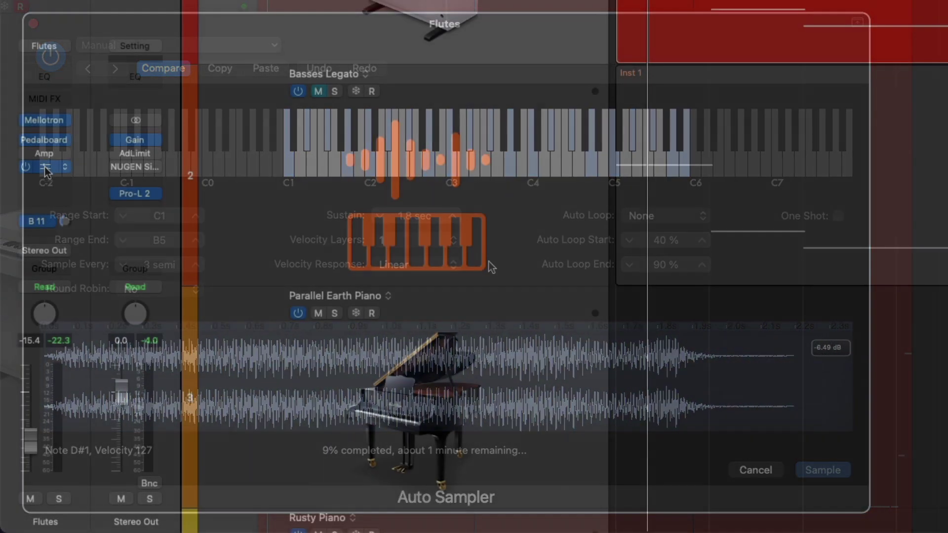
{"action": "left_click_drag", "start_coordinate": [44, 167], "coordinate": [37, 139]}
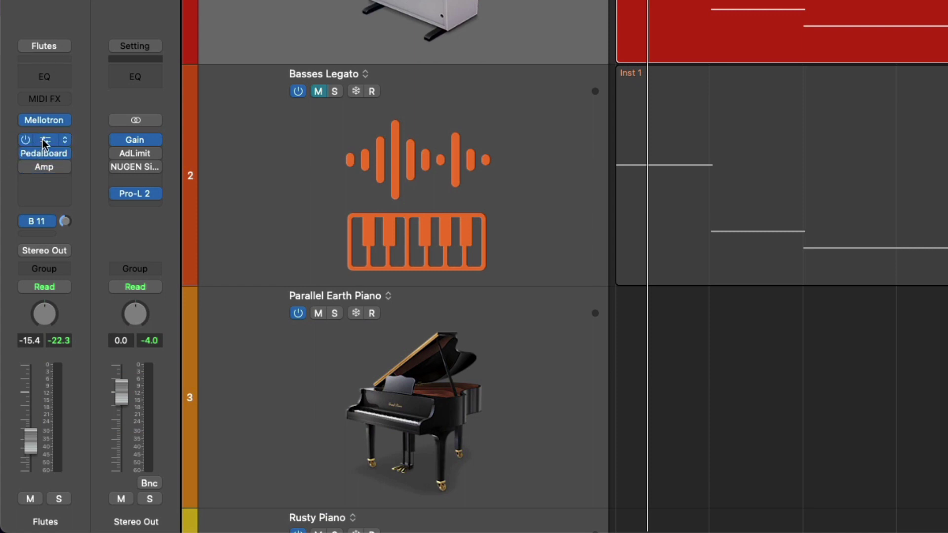
Return Auto Sampler below Amp and load Auto Sampled Instrument in Inst 5's Sampler, showing its mapping.
{"action": "left_click_drag", "start_coordinate": [44, 143], "coordinate": [43, 177]}
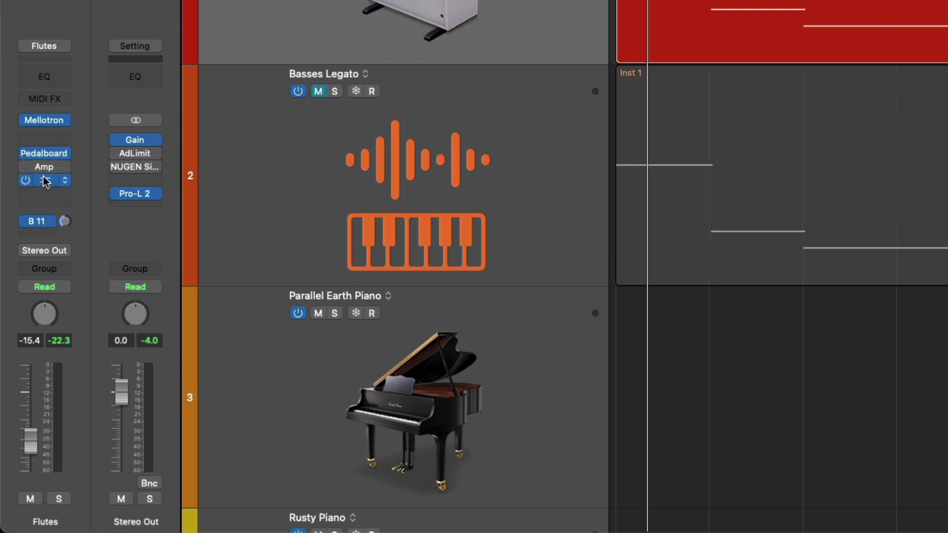
{"action": "left_click", "coordinate": [43, 179]}
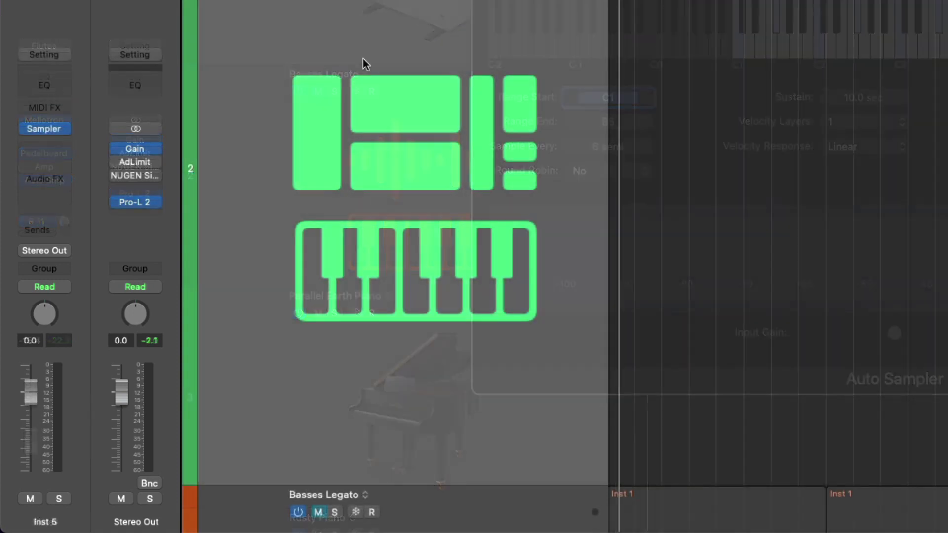
{"action": "left_click", "coordinate": [62, 128]}
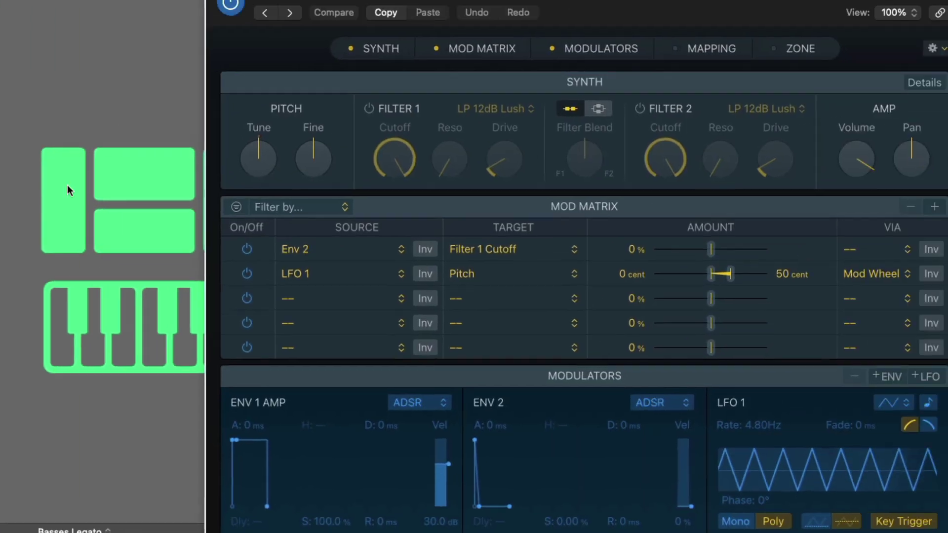
{"action": "left_click", "coordinate": [221, 35]}
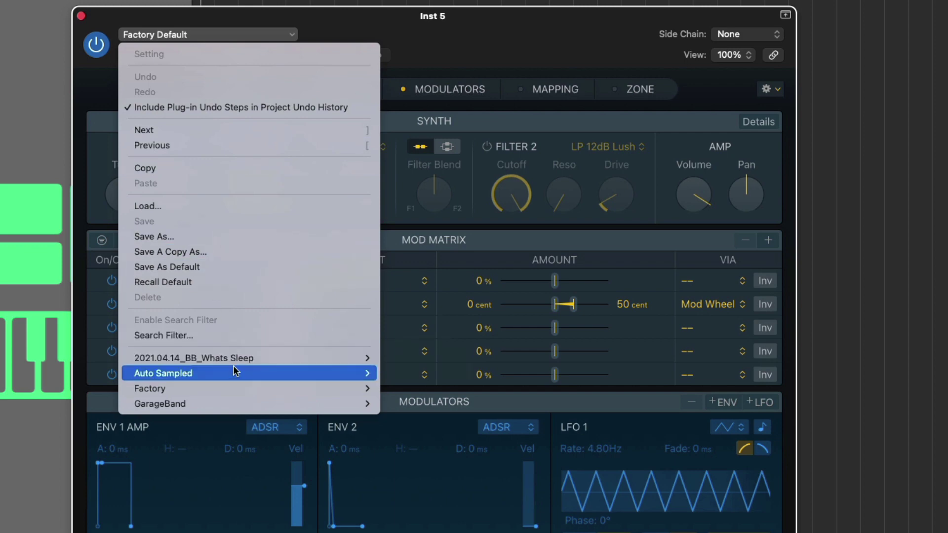
{"action": "mouse_move", "coordinate": [303, 374]}
{"action": "left_click", "coordinate": [399, 375]}
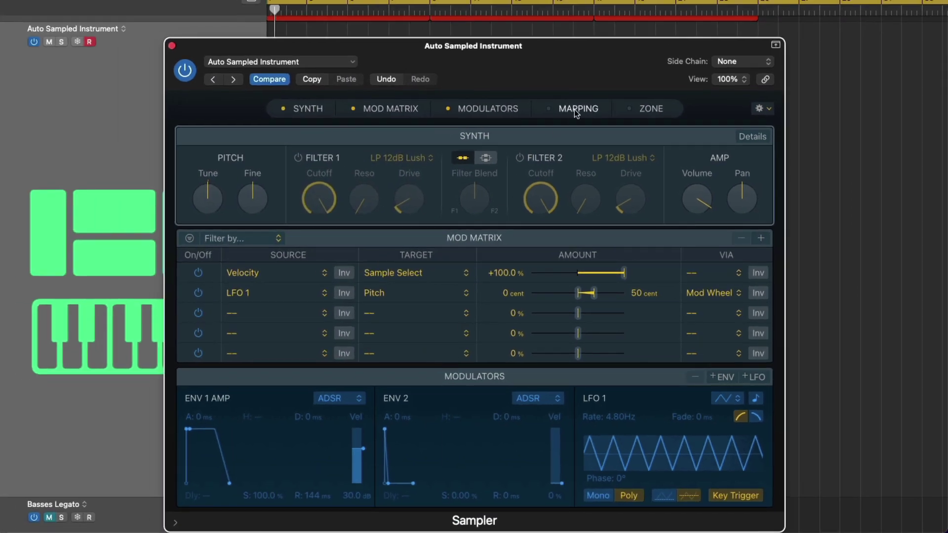
{"action": "left_click", "coordinate": [576, 110]}
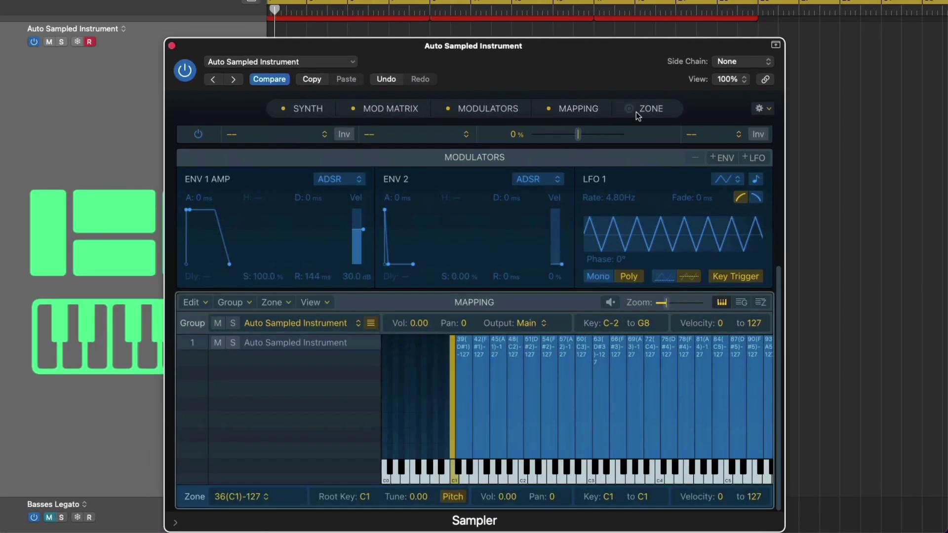
{"action": "left_click", "coordinate": [644, 111]}
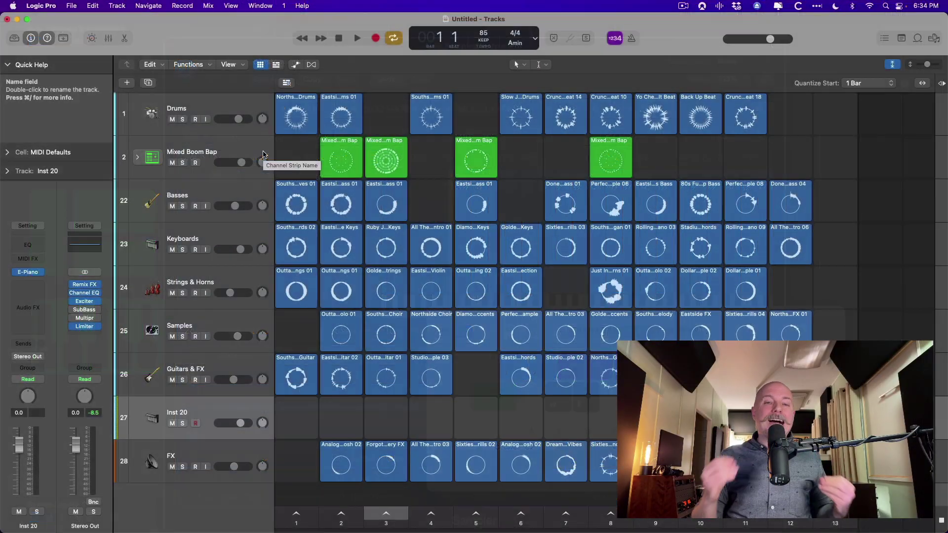